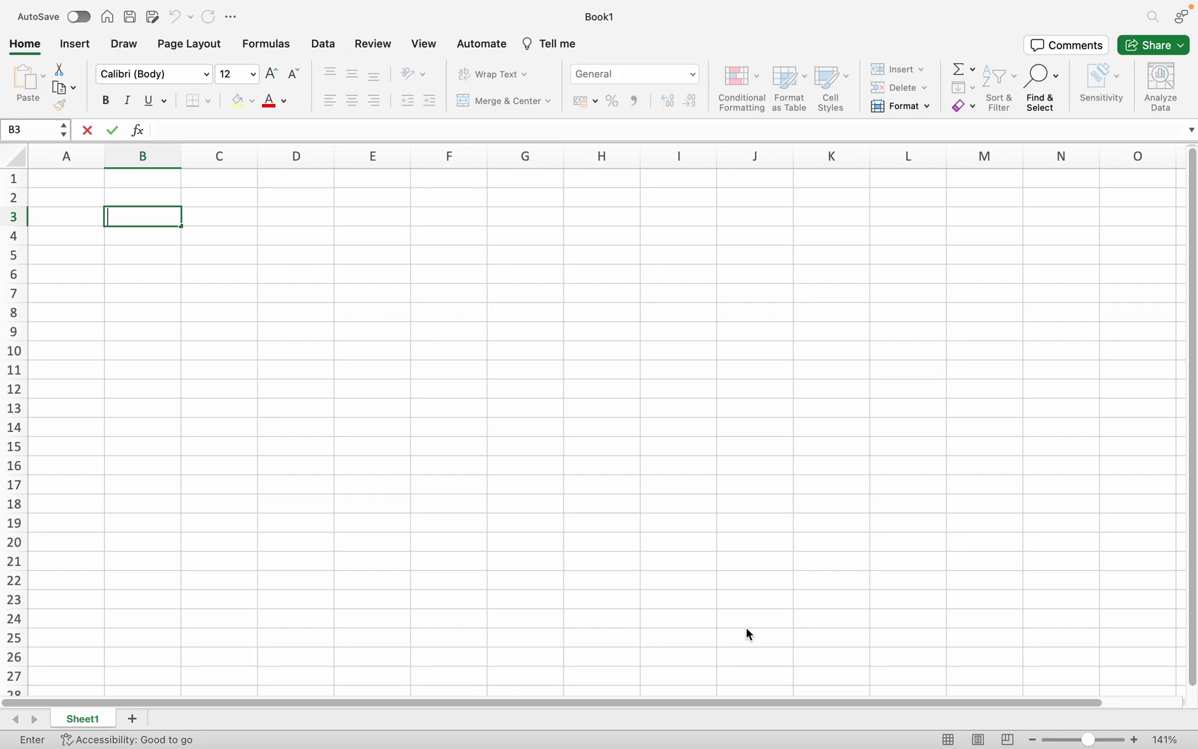
Step: Enter the header 'K Standard (mg/L)' in cell B3
type("Stard")
key("BackSpace")
key("BackSpace")
type("ndard")
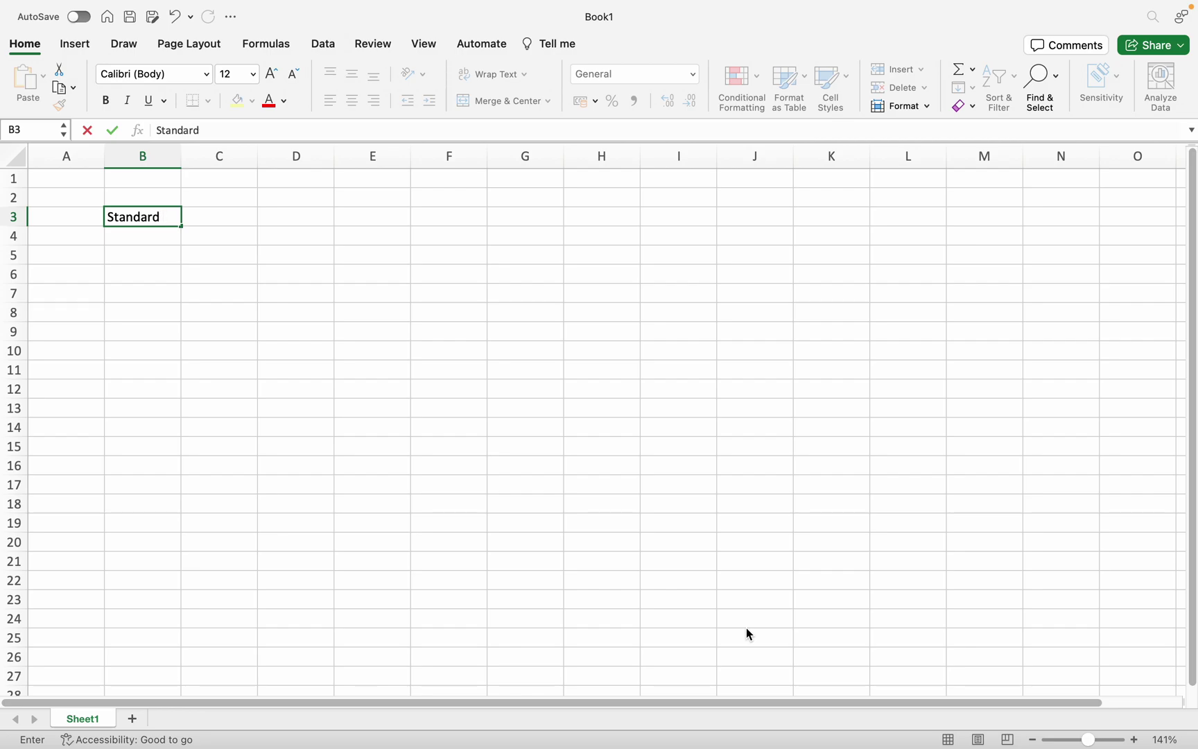
type(" (mg/L)")
left_click(109, 217)
type("K")
left_click(241, 225)
key("Return")
Step: Enter the header 'Absorbance' in cell C3
left_click(241, 225)
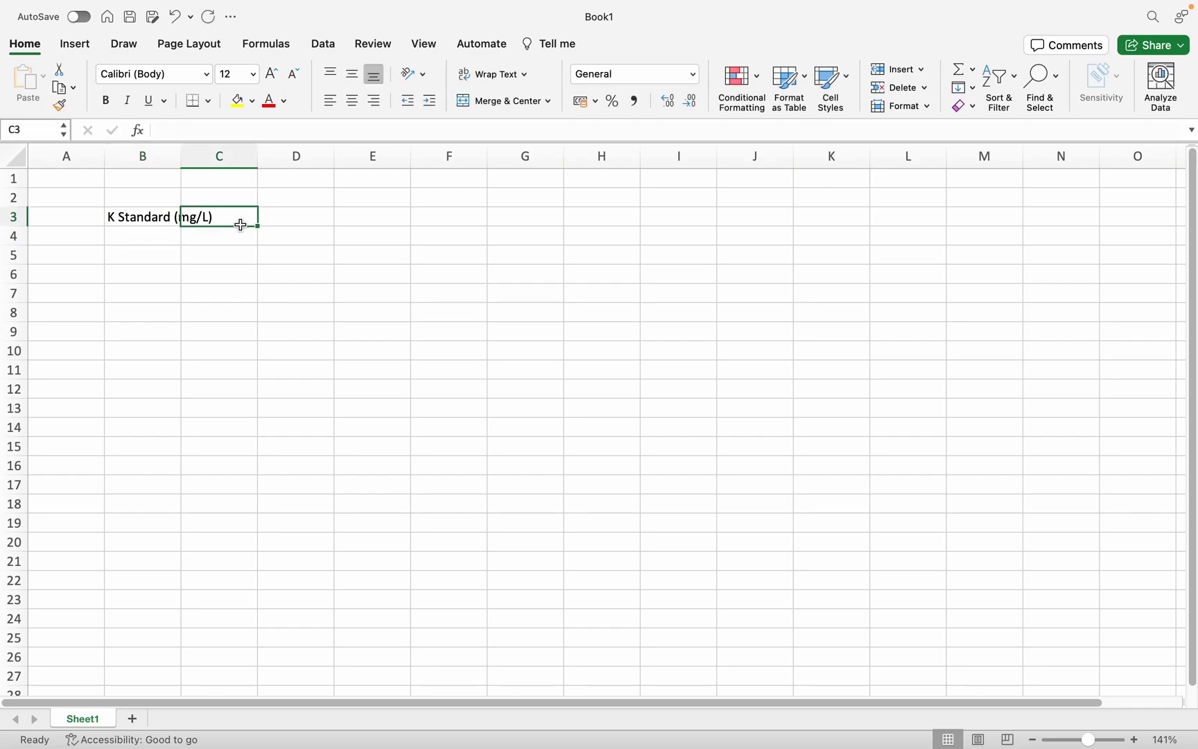
double_click(237, 219)
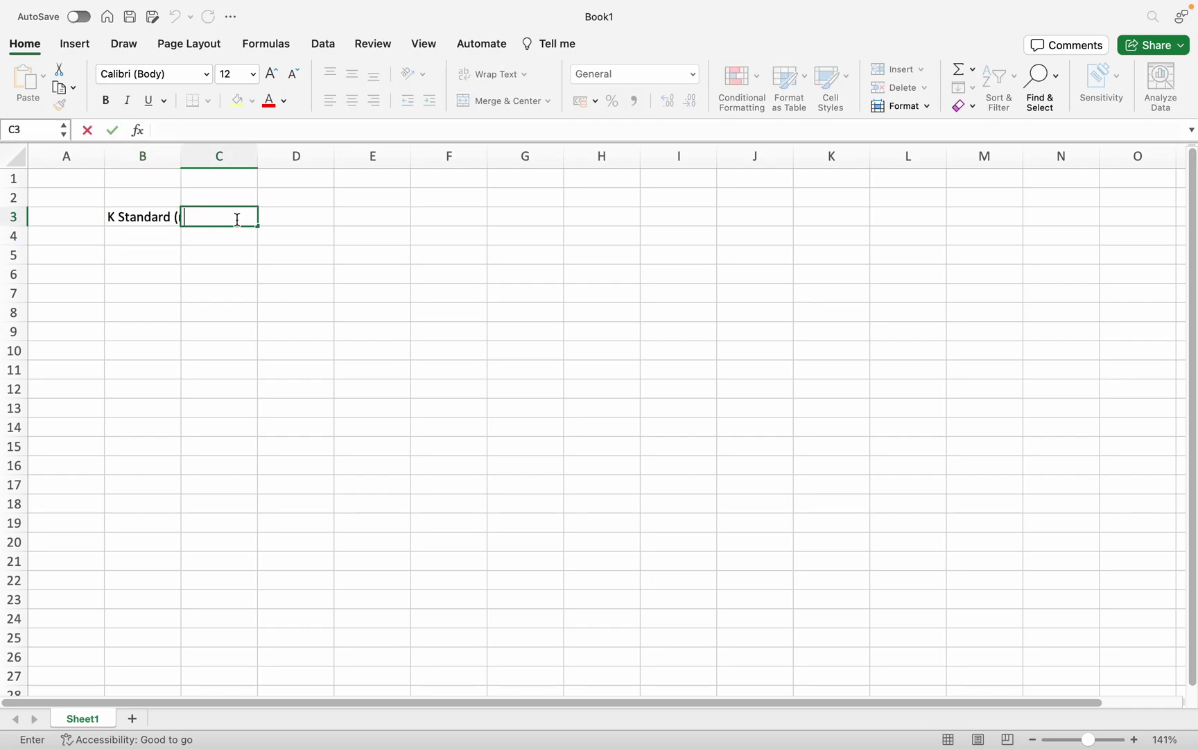
type("Absorba")
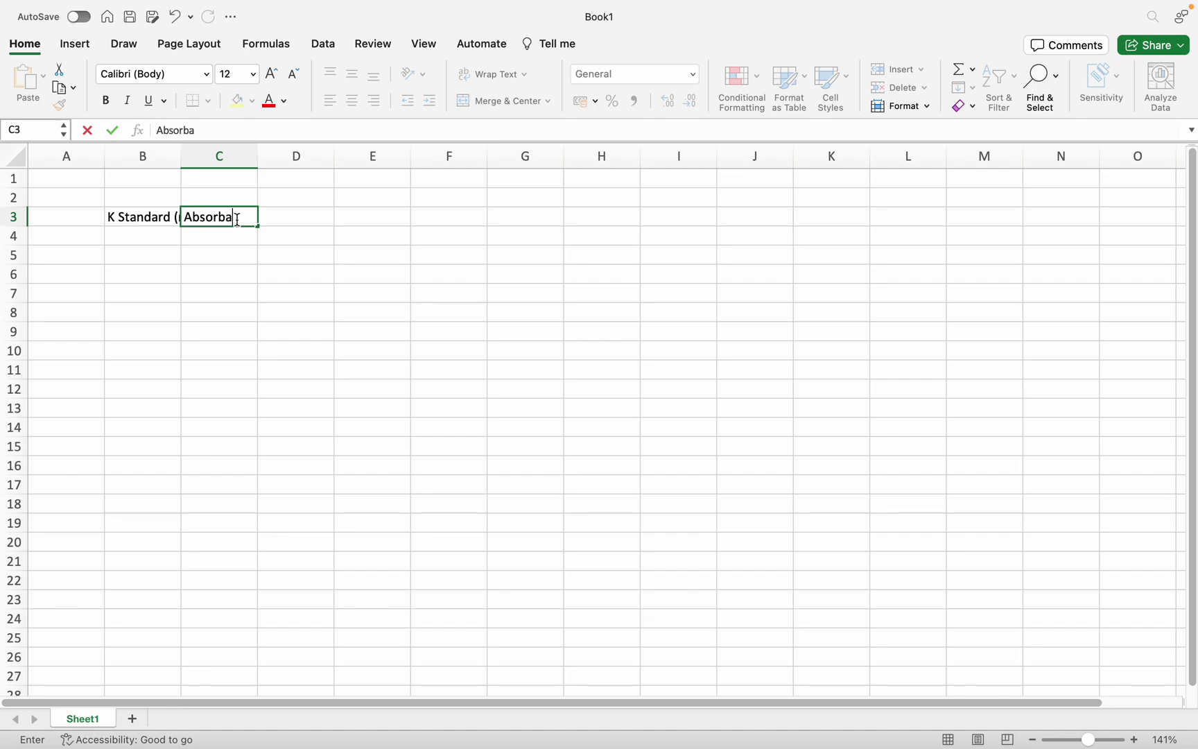
type("nce")
key("Return")
double_click(135, 235)
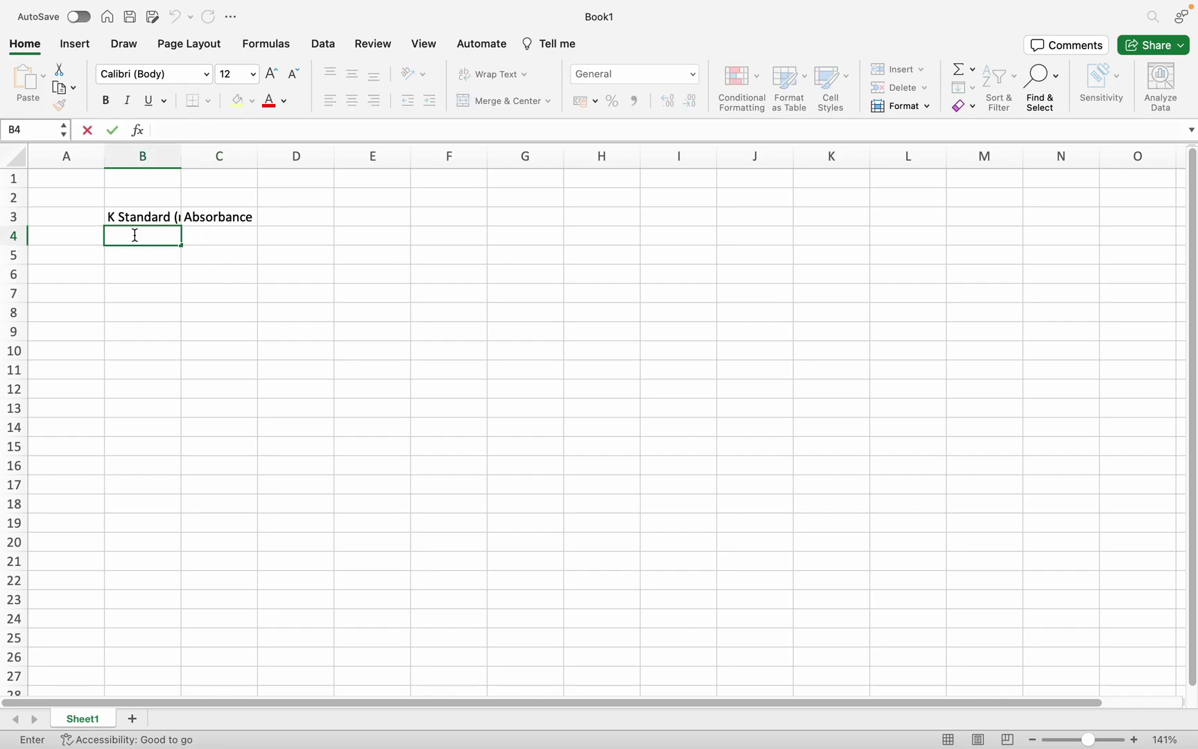
Step: Enter concentrations 0, 10 and 20 in B4:B6, followed by a mistyped 3040 and 50
type("0")
key("Return")
type("10")
key("Return")
type("20")
key("Return")
type("30")
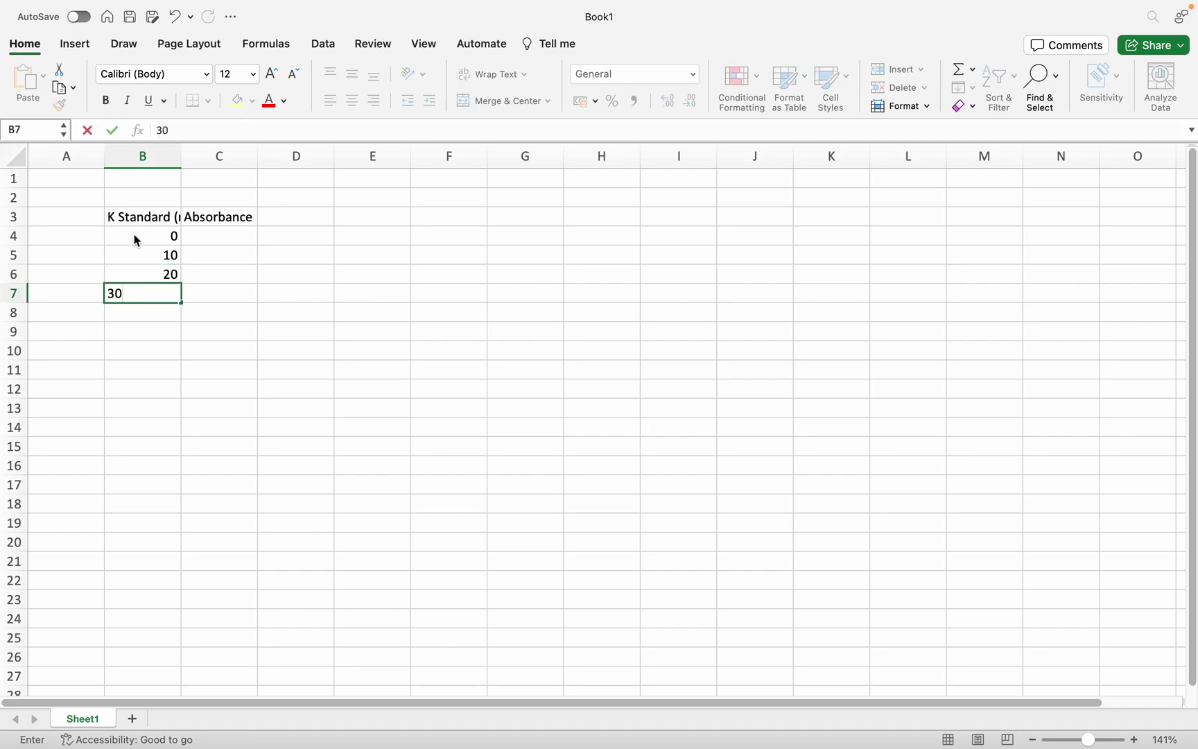
type("40")
key("Return")
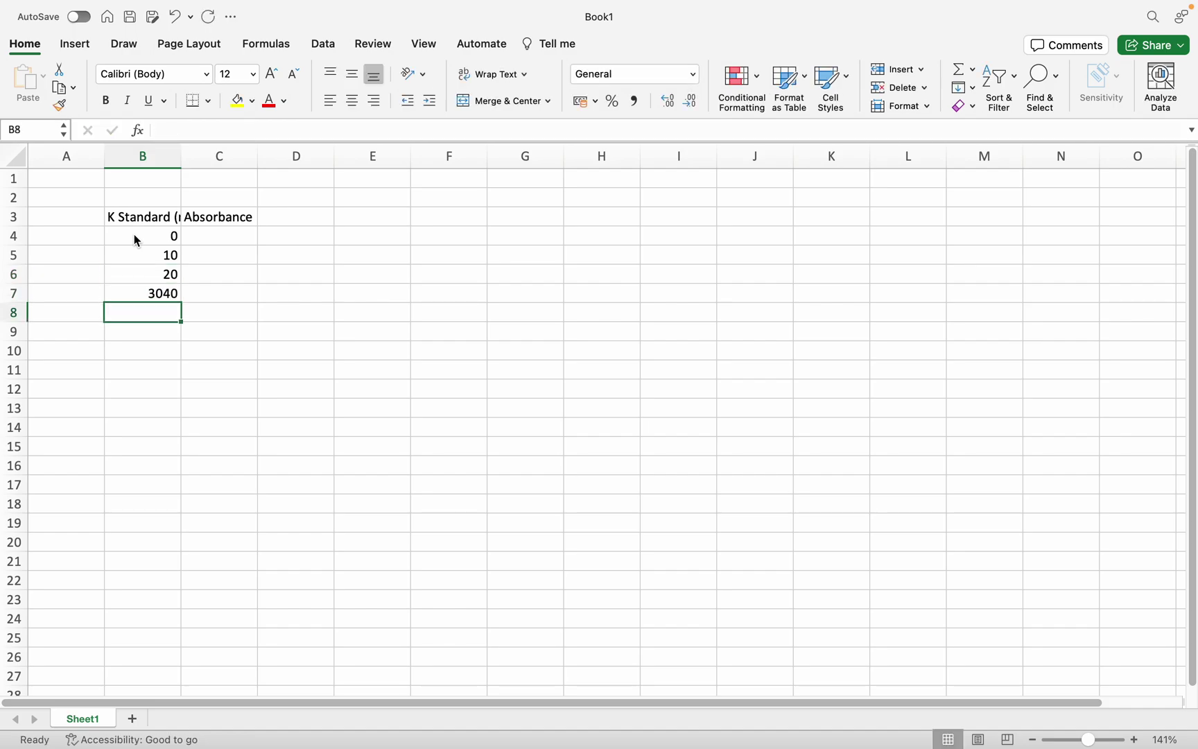
type("50")
key("Return")
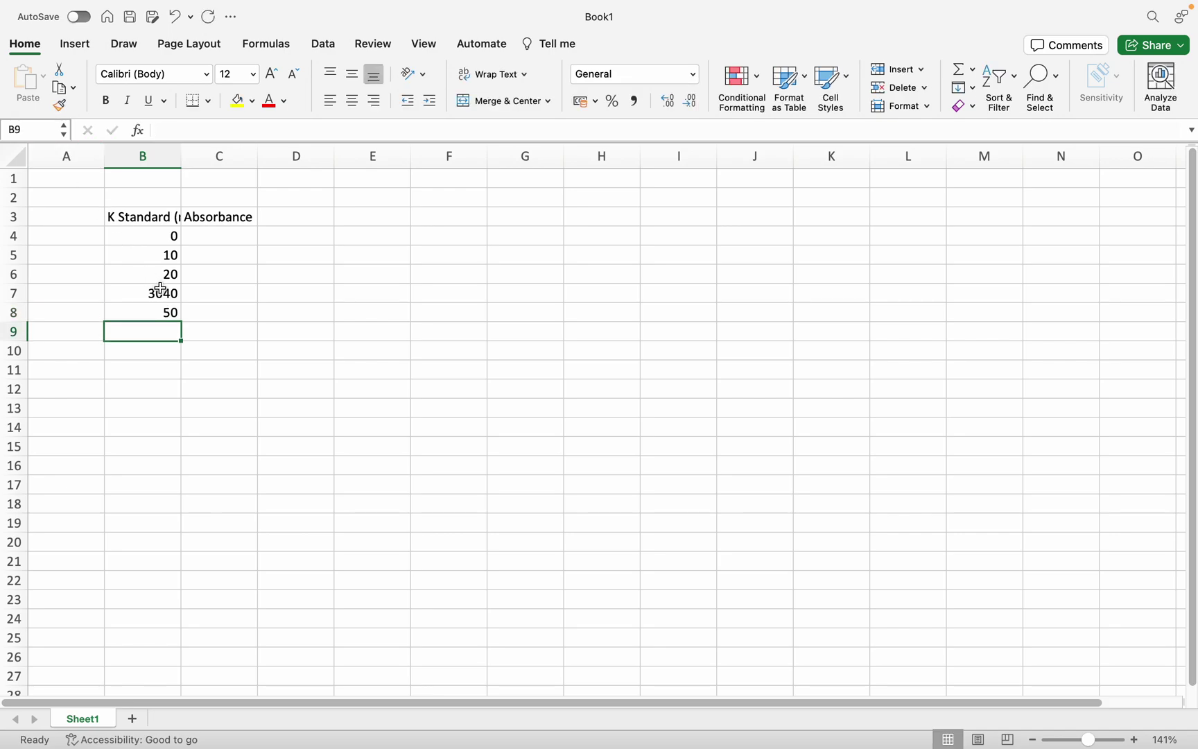
Step: Correct B7 to 30 and enter 40 and 50 in B8 and B9
double_click(160, 290)
key("BackSpace")
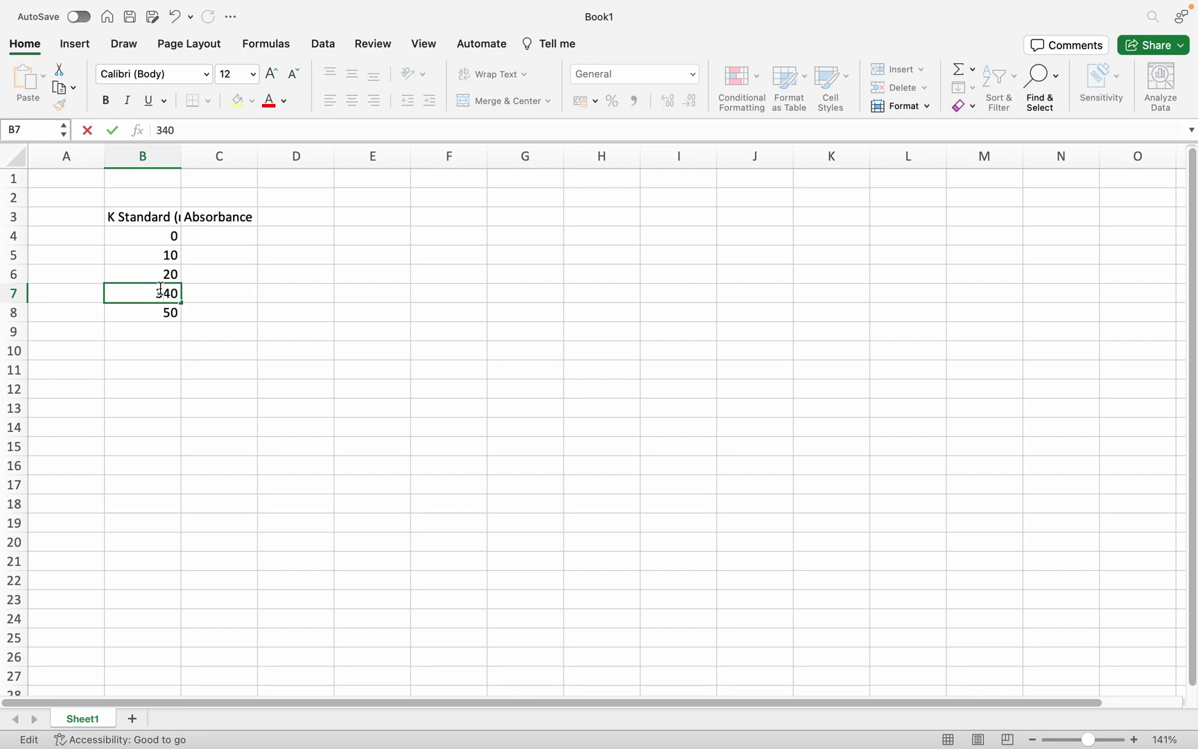
key("BackSpace")
key("BackSpace")
key("BackSpace")
type("30")
key("Return")
type("40")
key("Return")
type("50")
key("Return")
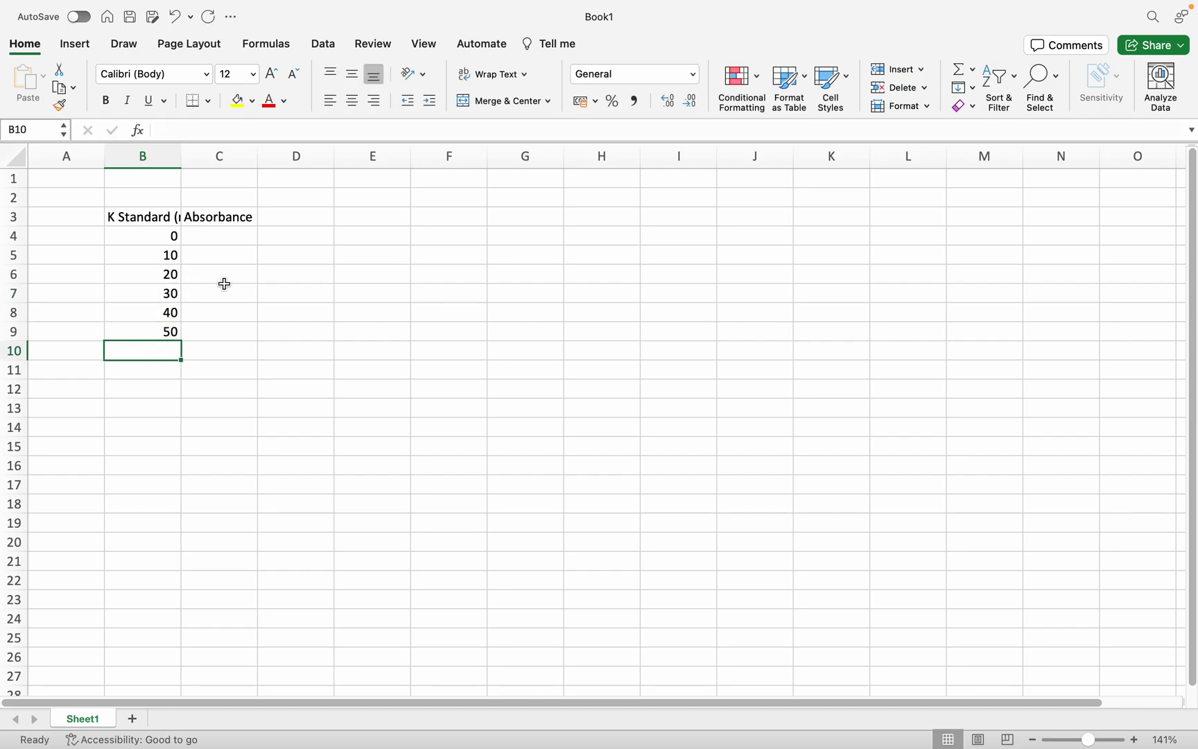
Step: Enter absorbance values 0, 19.6, 37.7, 54.6, 69.6 and 81.2 in C4:C9
left_click(193, 241)
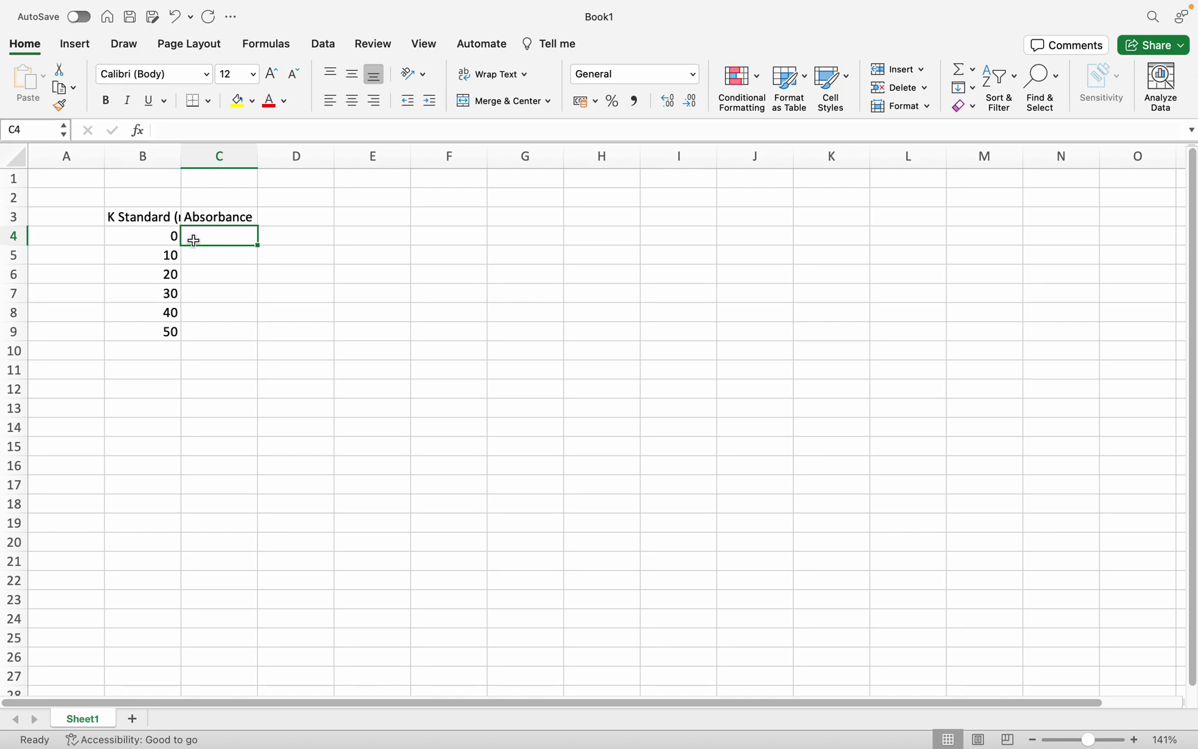
type("0")
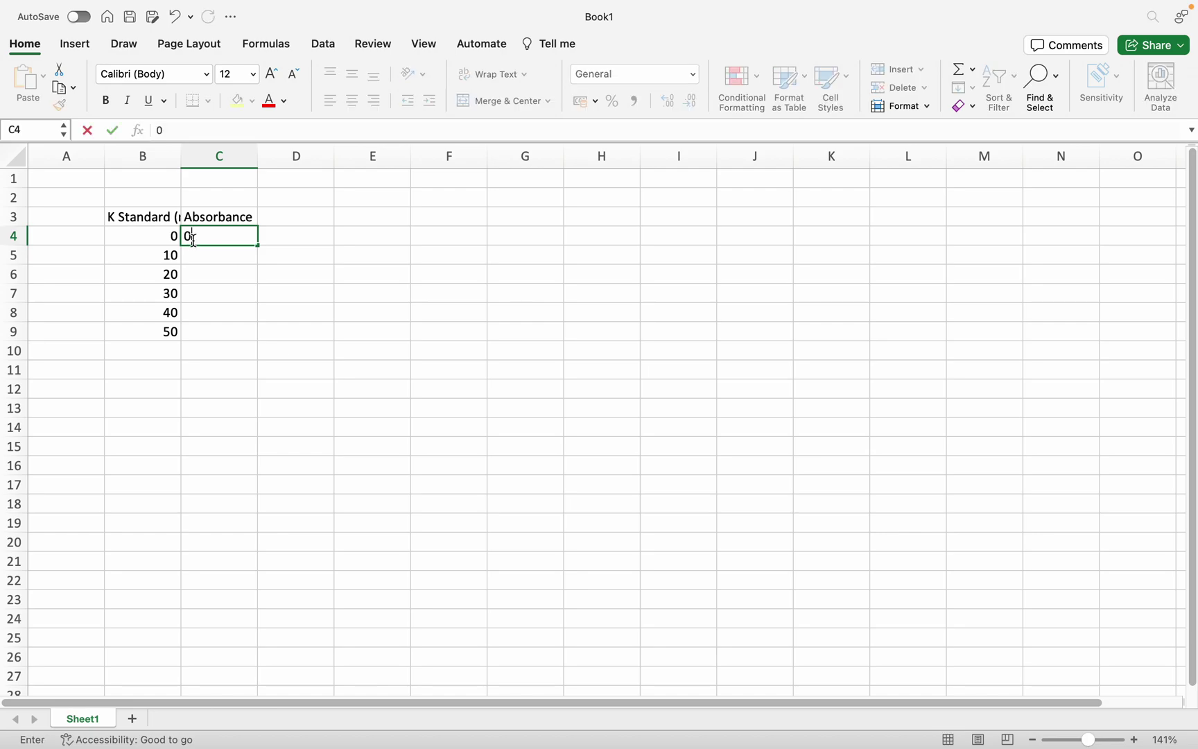
key("Return")
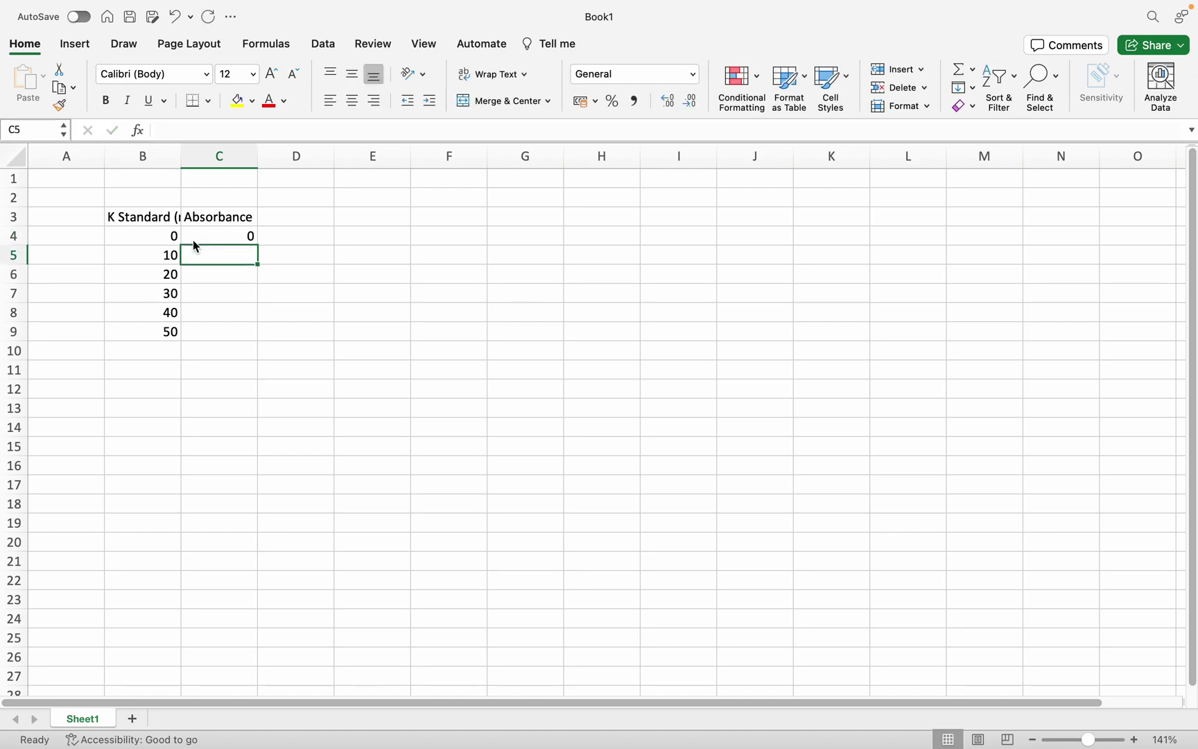
type("19")
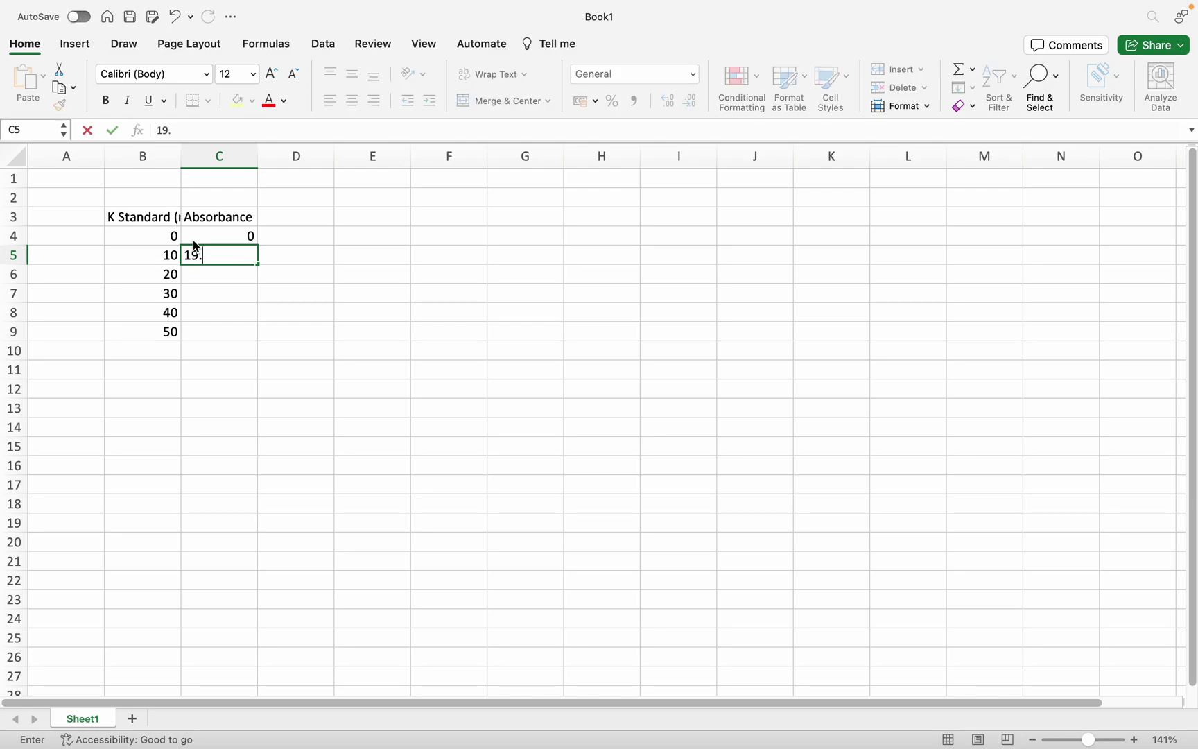
type(".6")
key("Return")
type("3")
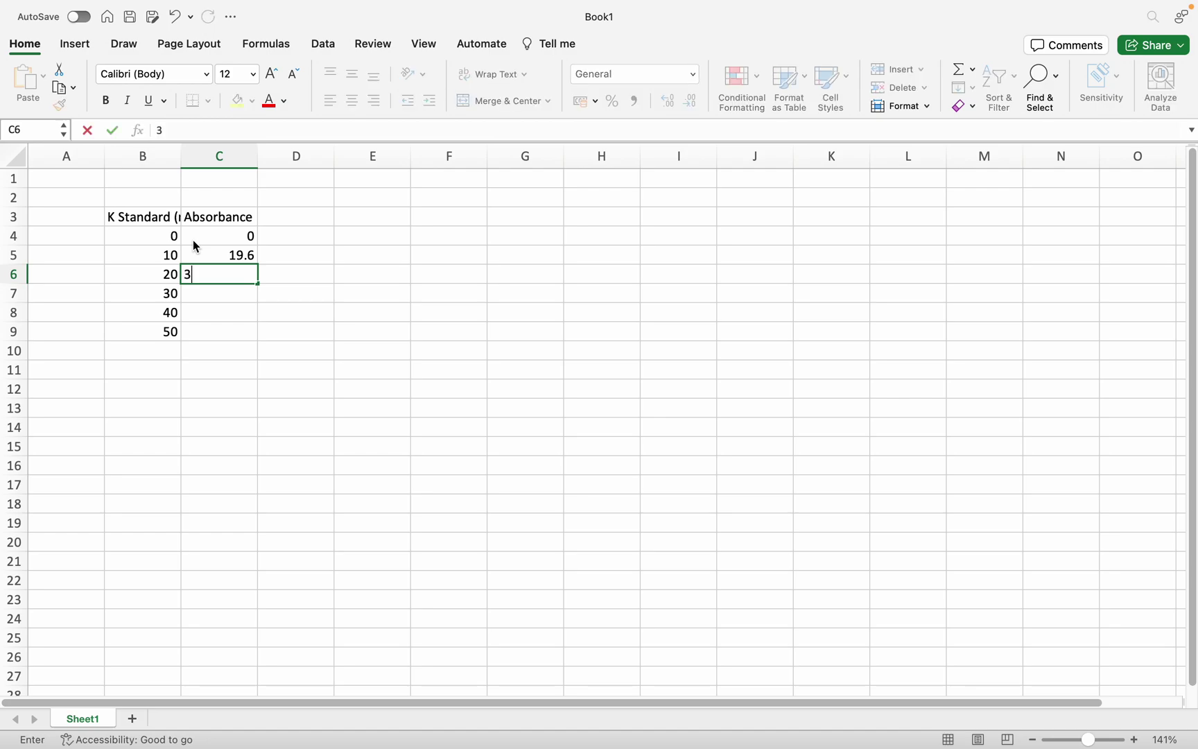
type("7.7.")
key("Return")
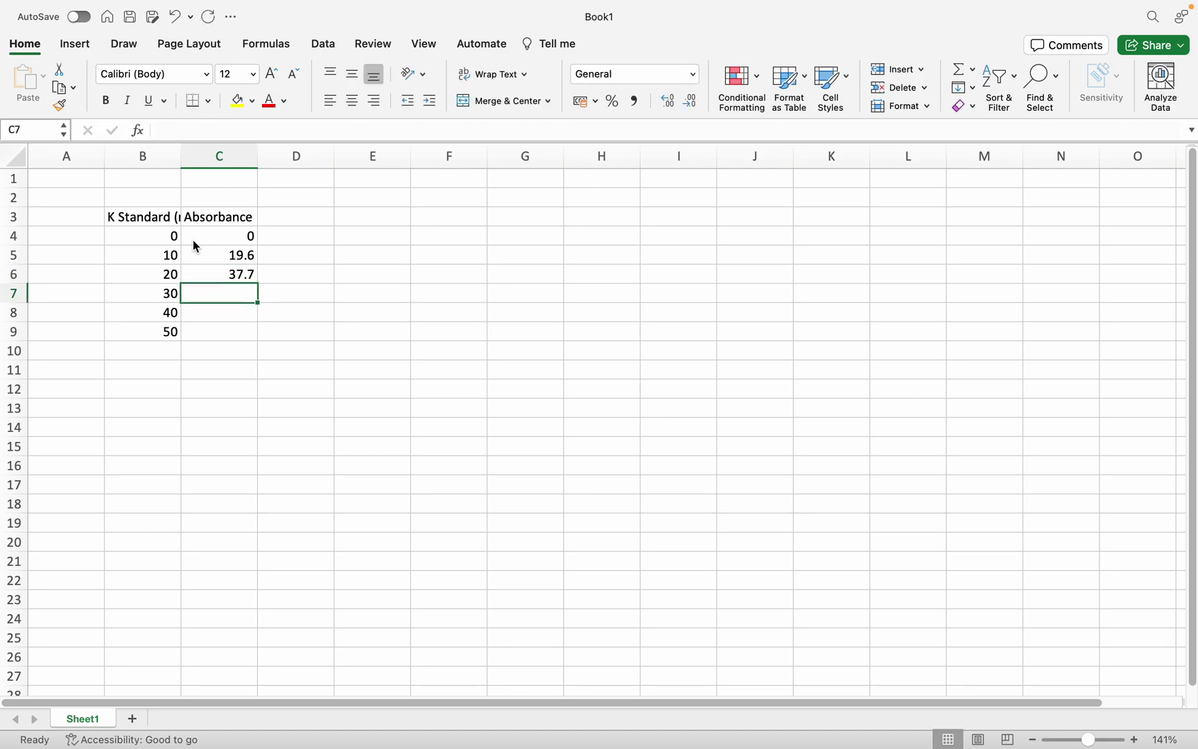
type("54.6")
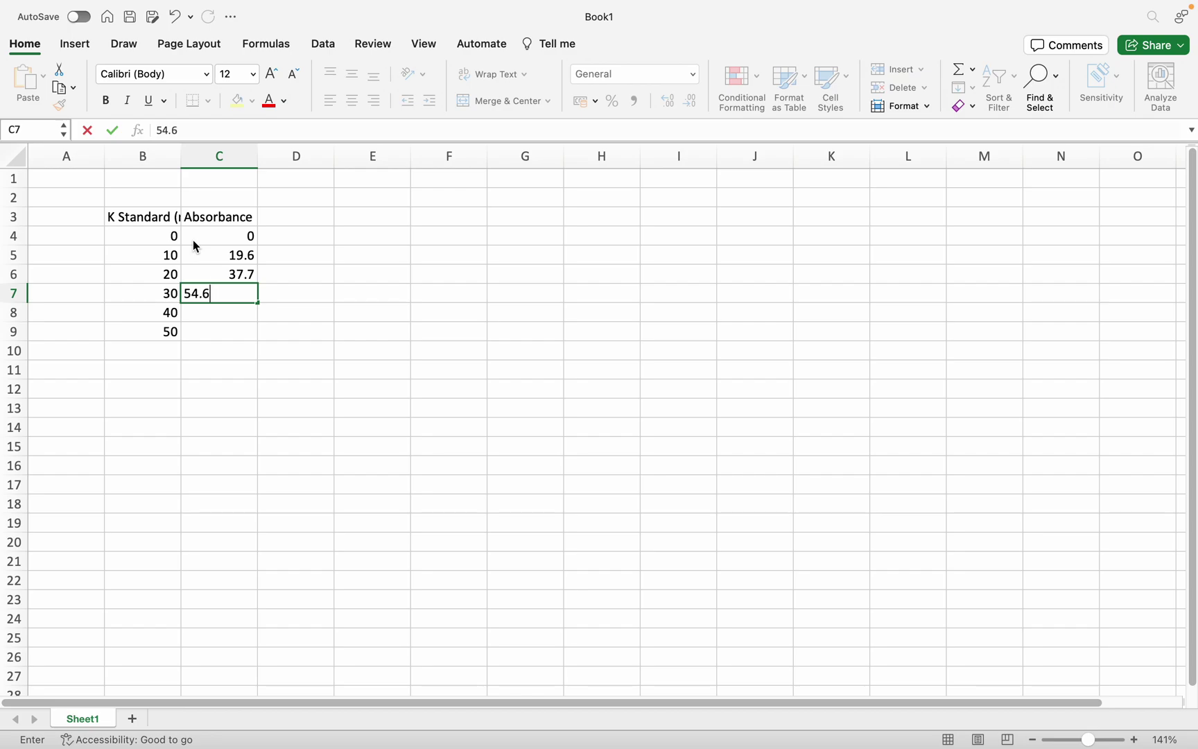
key("Return")
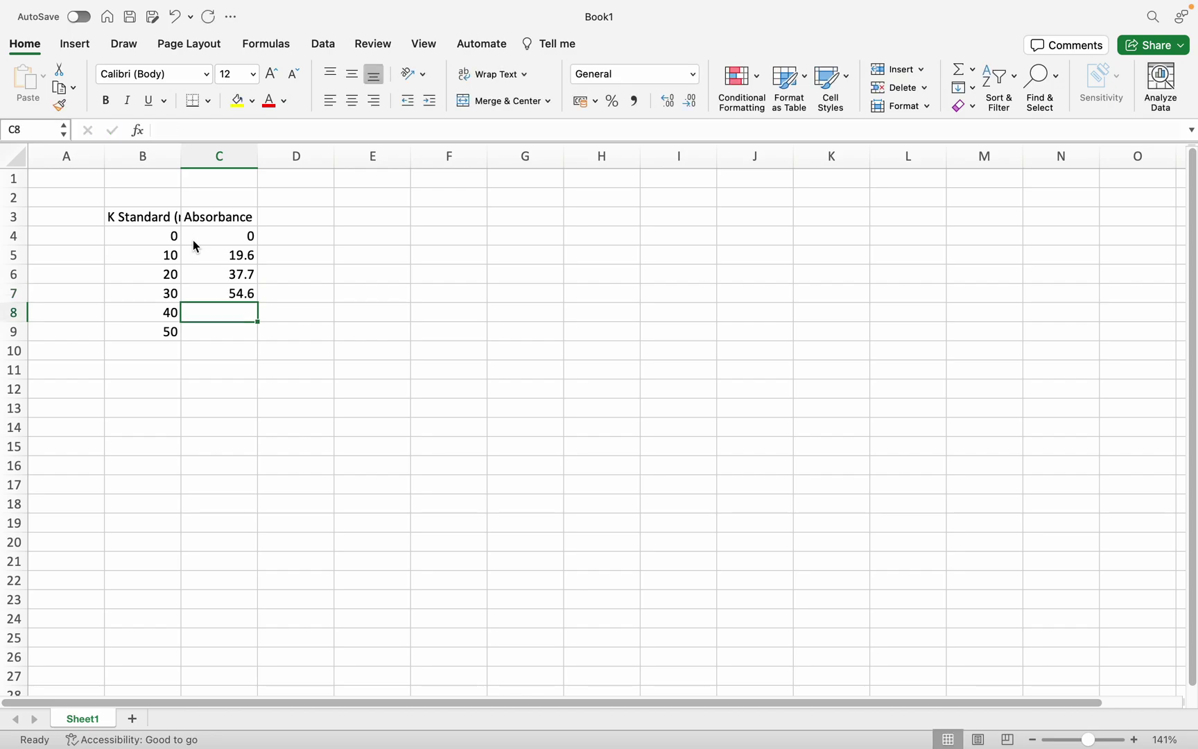
type("69.")
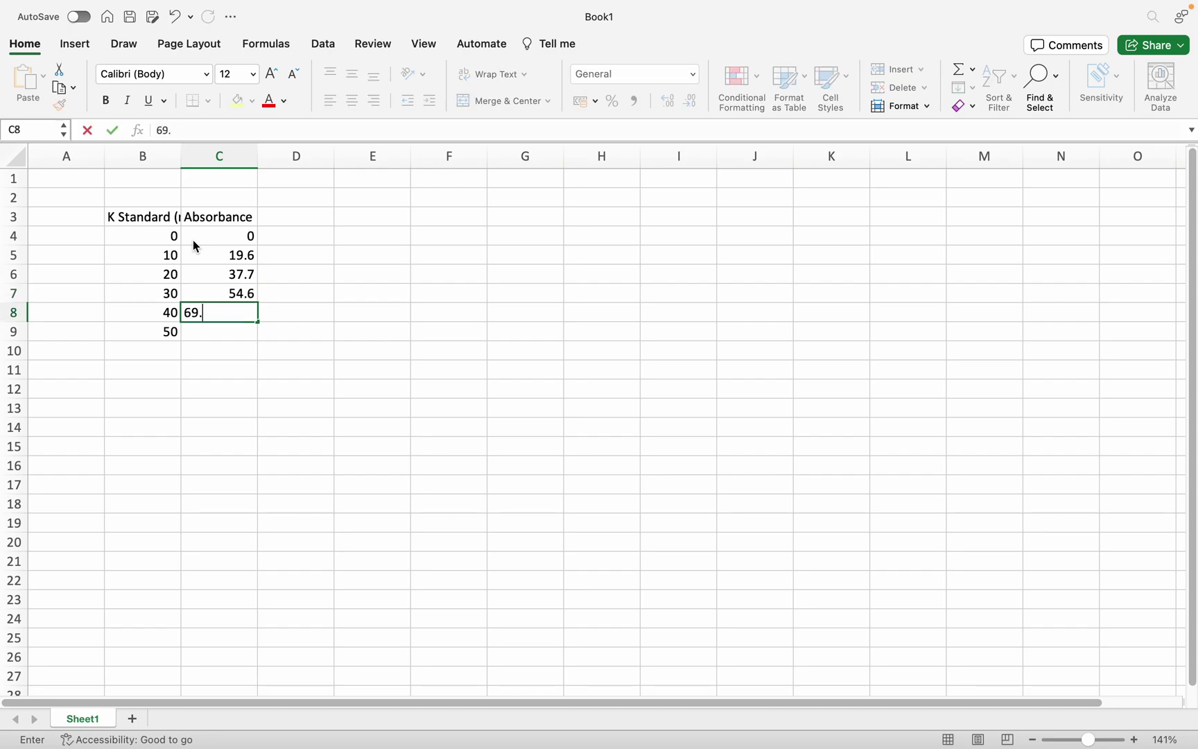
type("6")
key("Return")
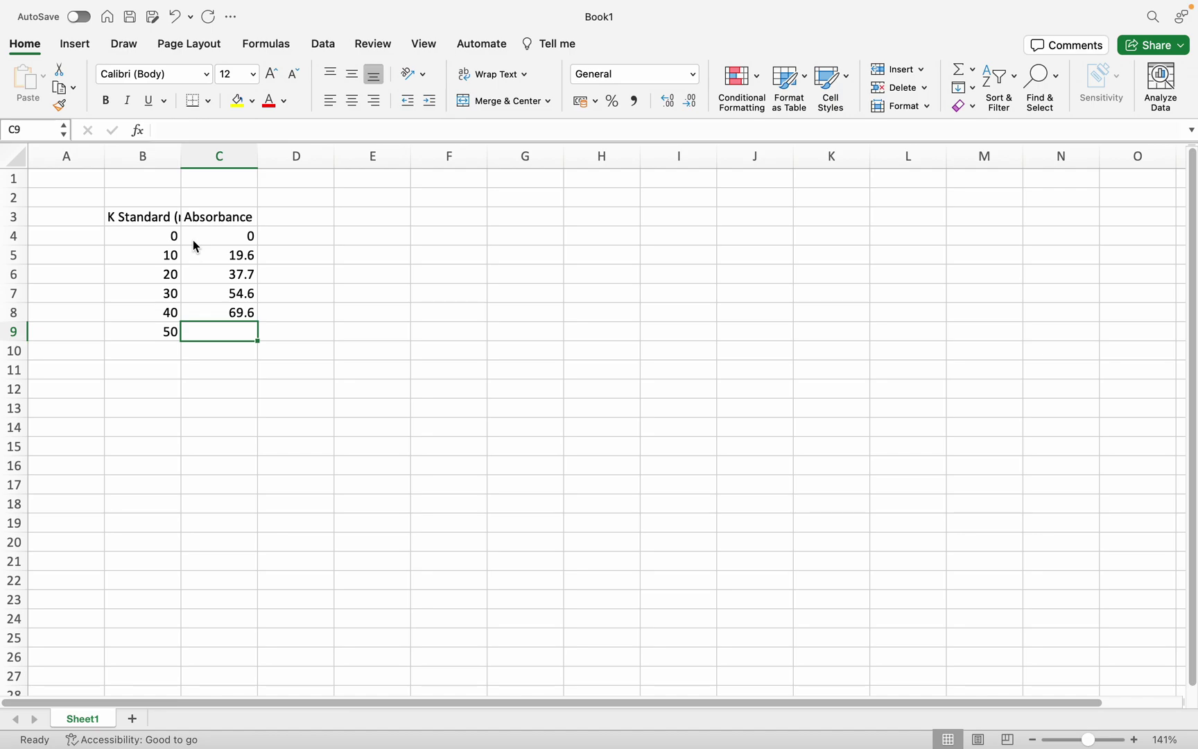
type("81")
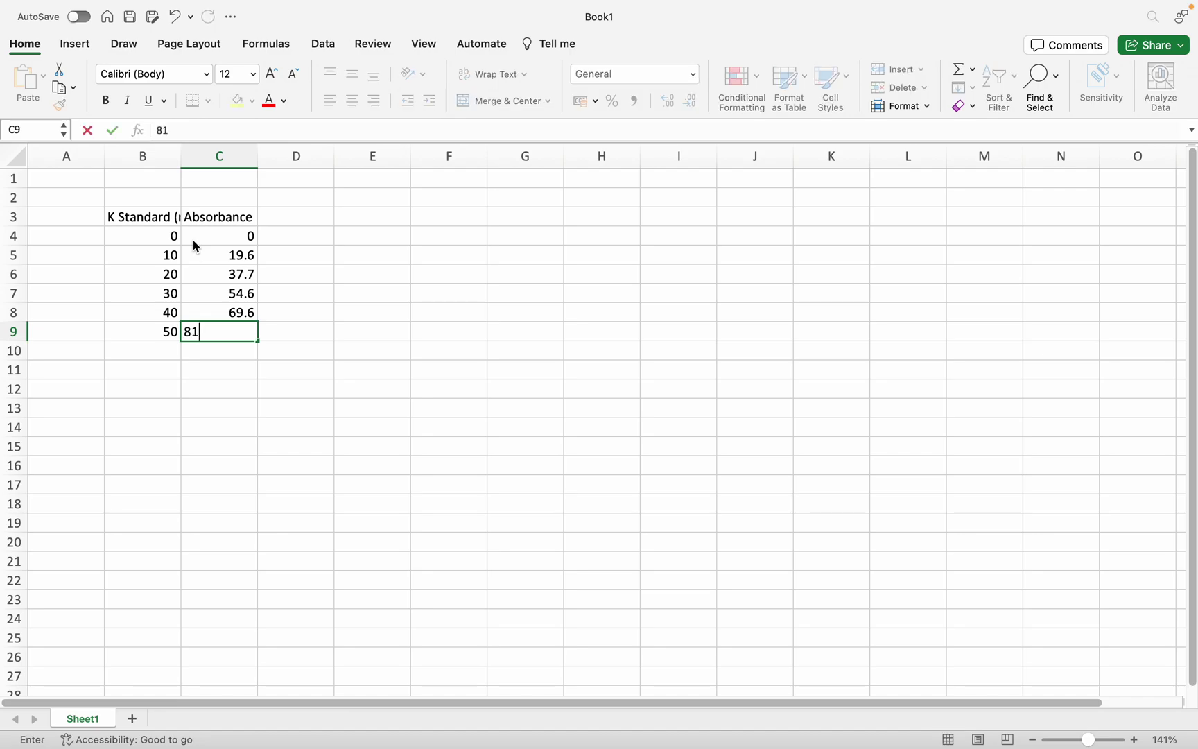
type(".2")
key("Return")
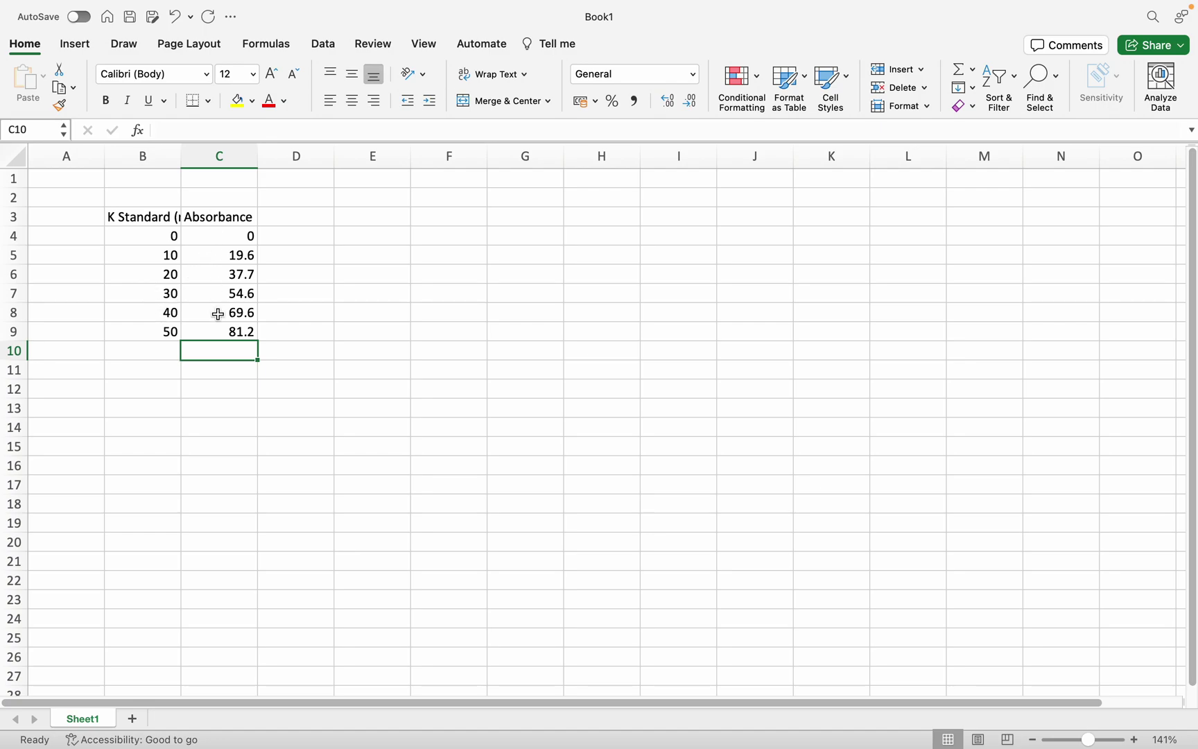
Step: Insert a plain scatter chart of B4:C9 and place it beside the data table
left_click(338, 234)
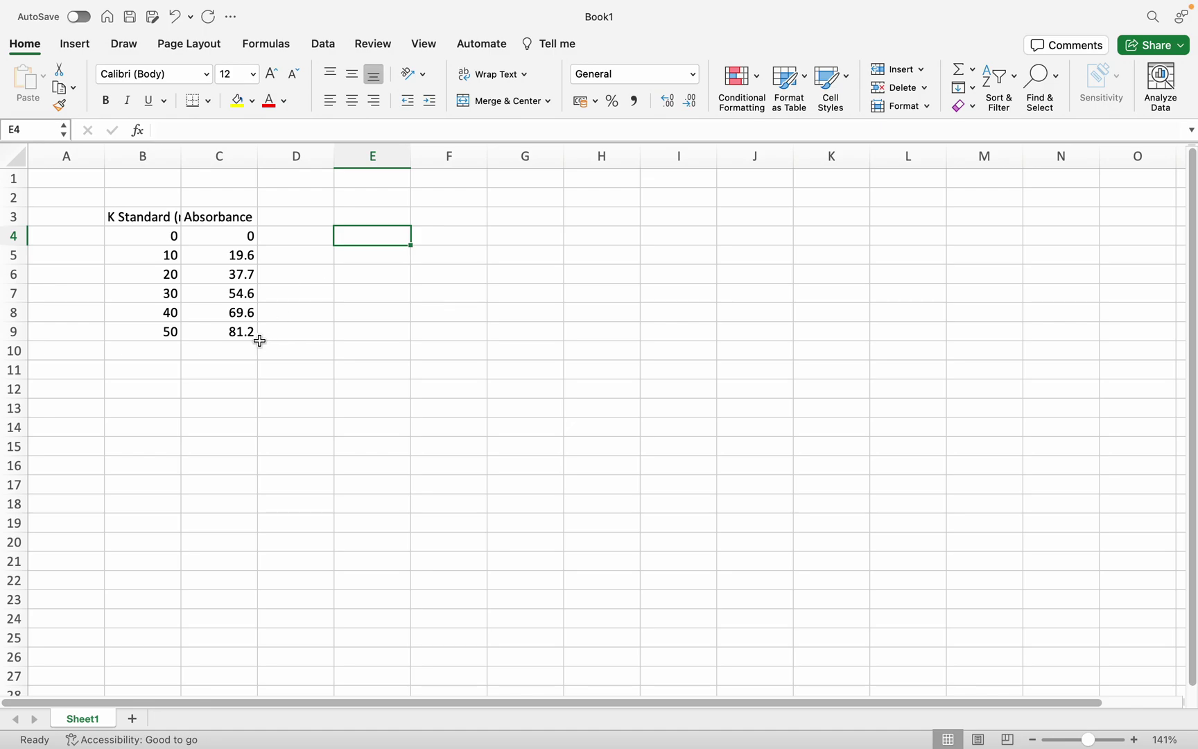
left_click_drag(258, 335, 152, 239)
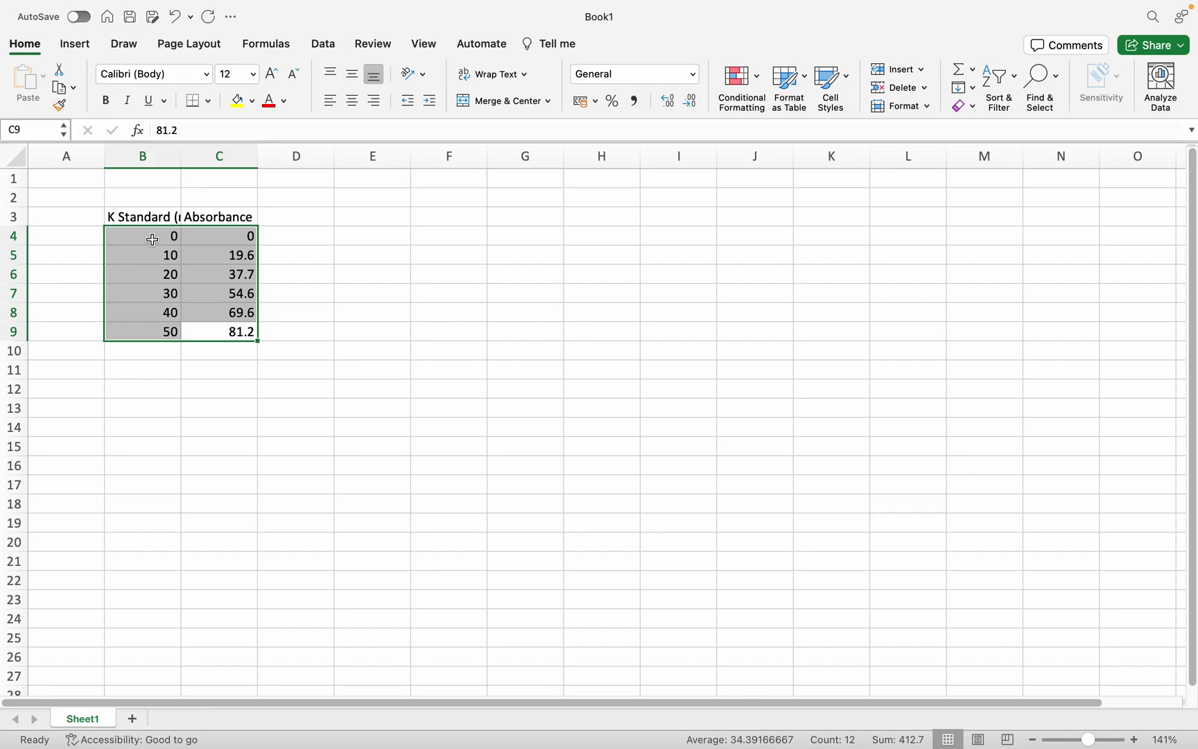
left_click(80, 44)
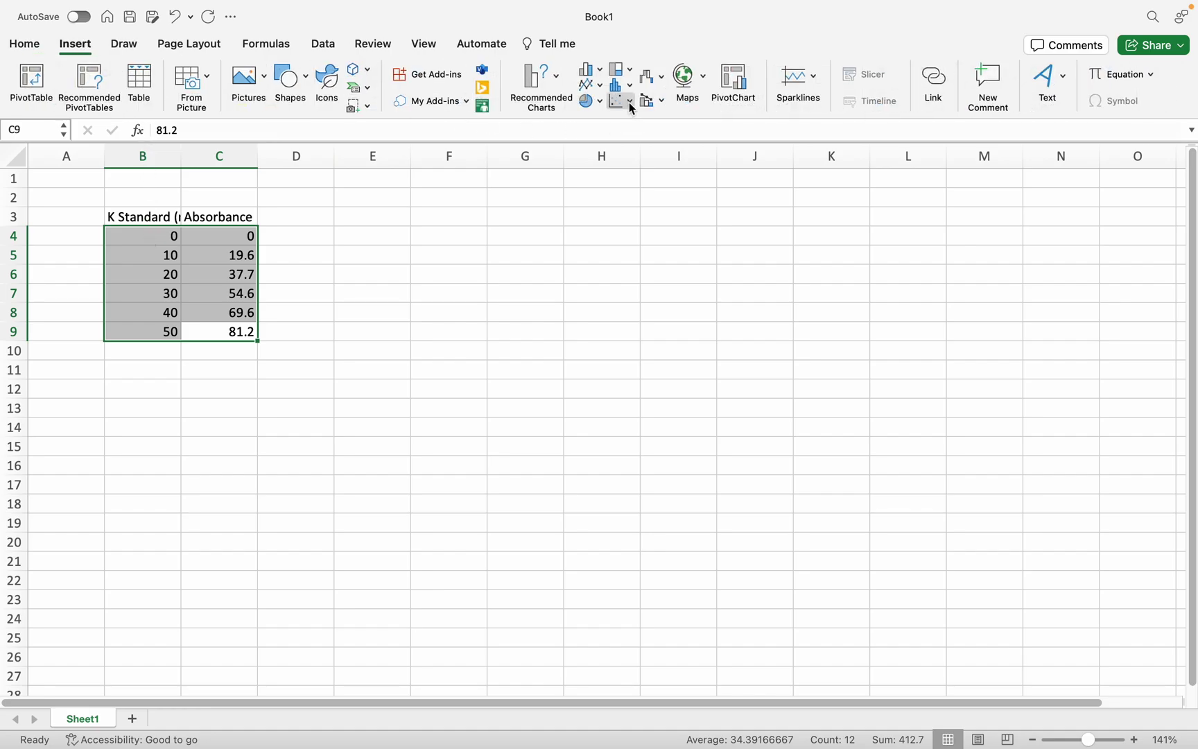
left_click(629, 102)
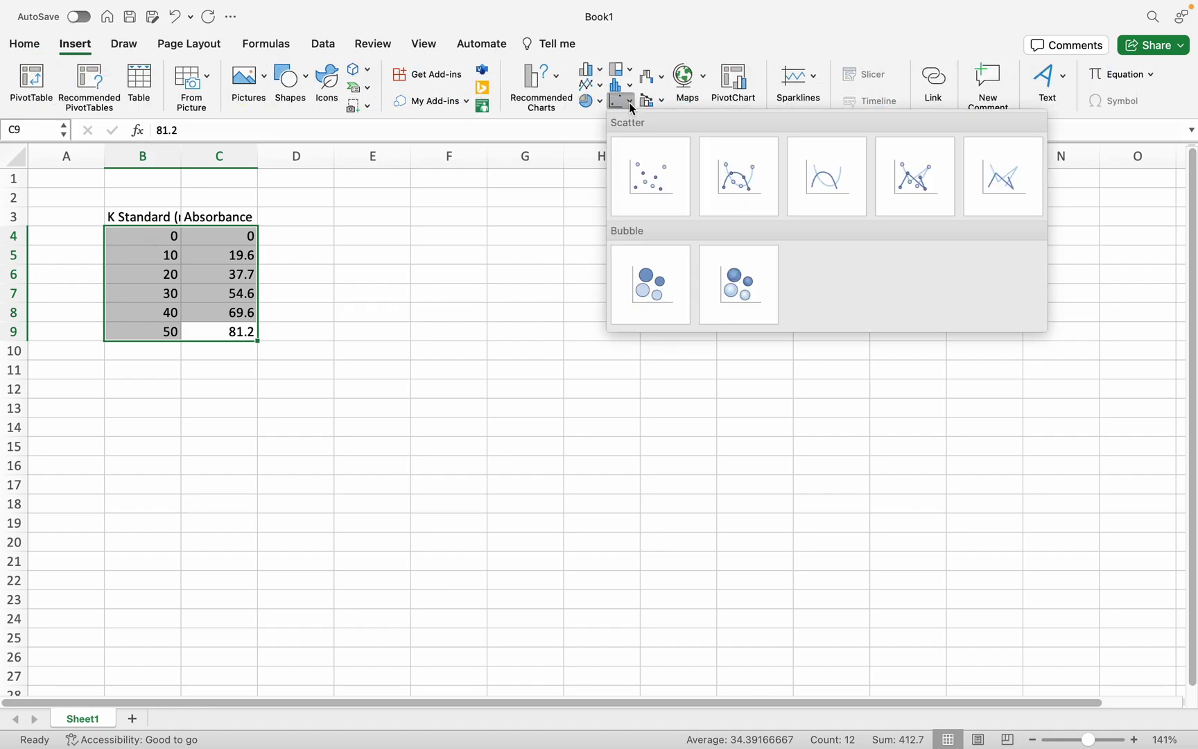
left_click(636, 169)
left_click_drag(428, 323, 368, 211)
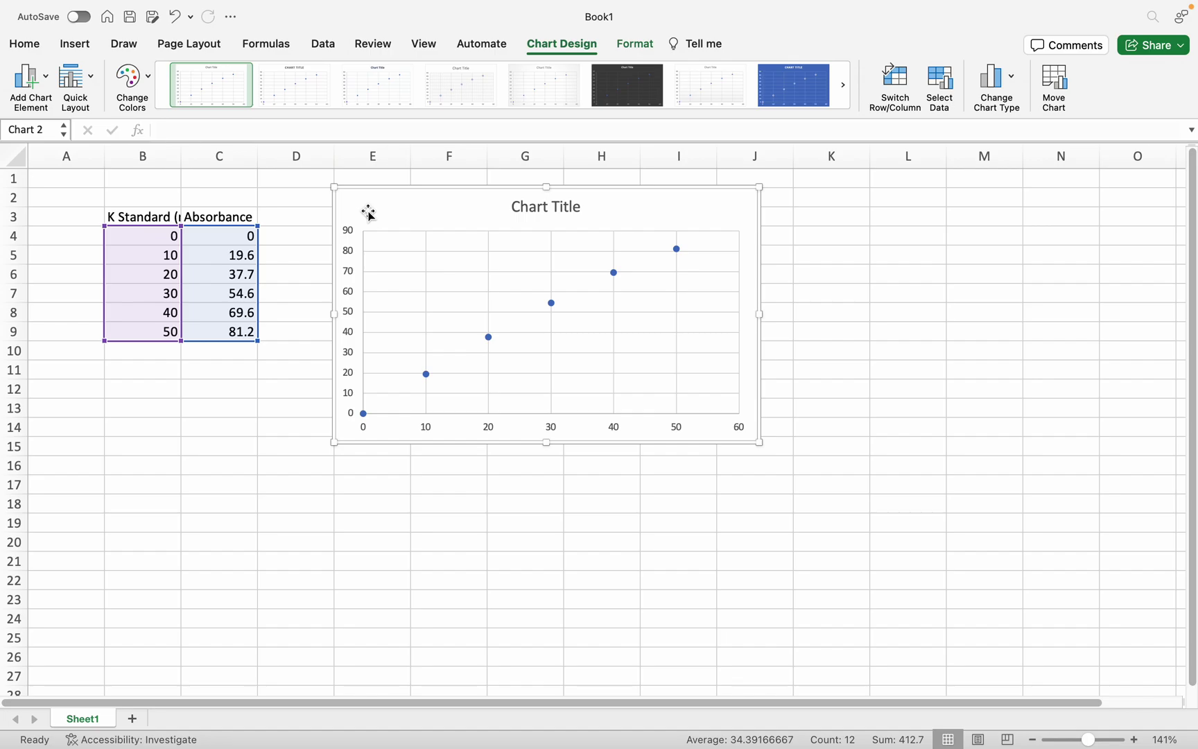
Step: Set the chart's vertical axis maximum bound to 90
double_click(350, 238)
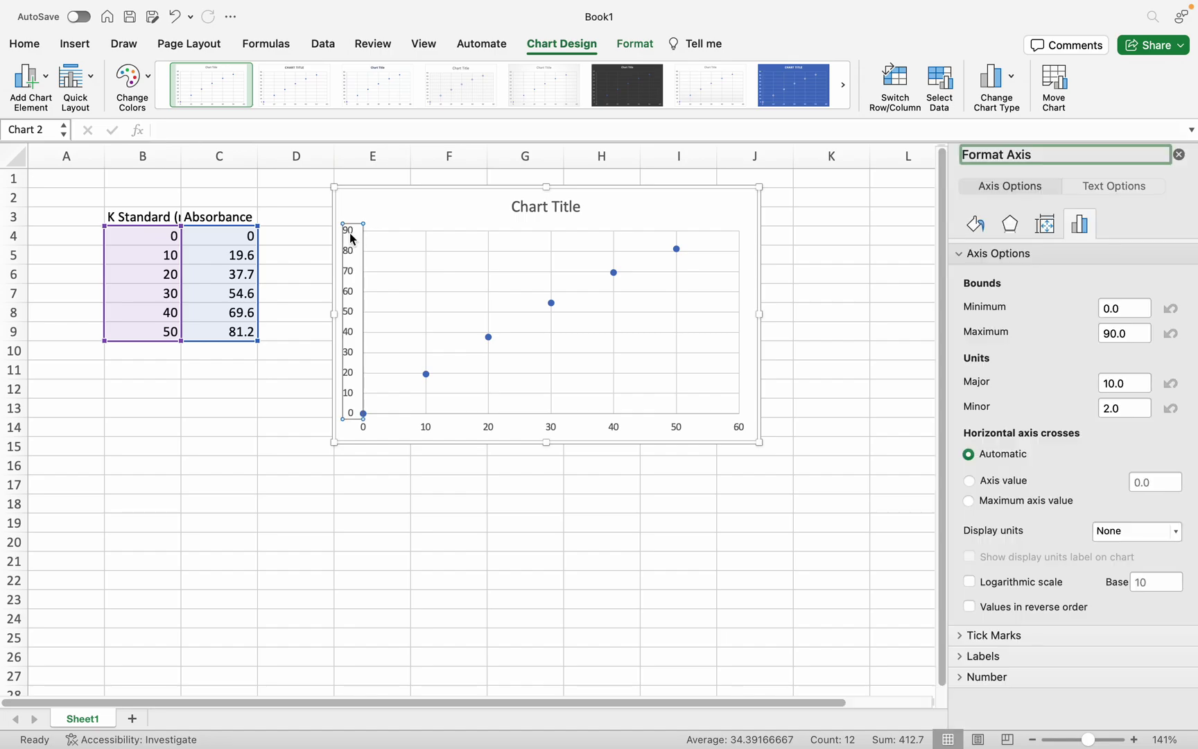
left_click(1141, 332)
left_click_drag(1141, 332, 1089, 336)
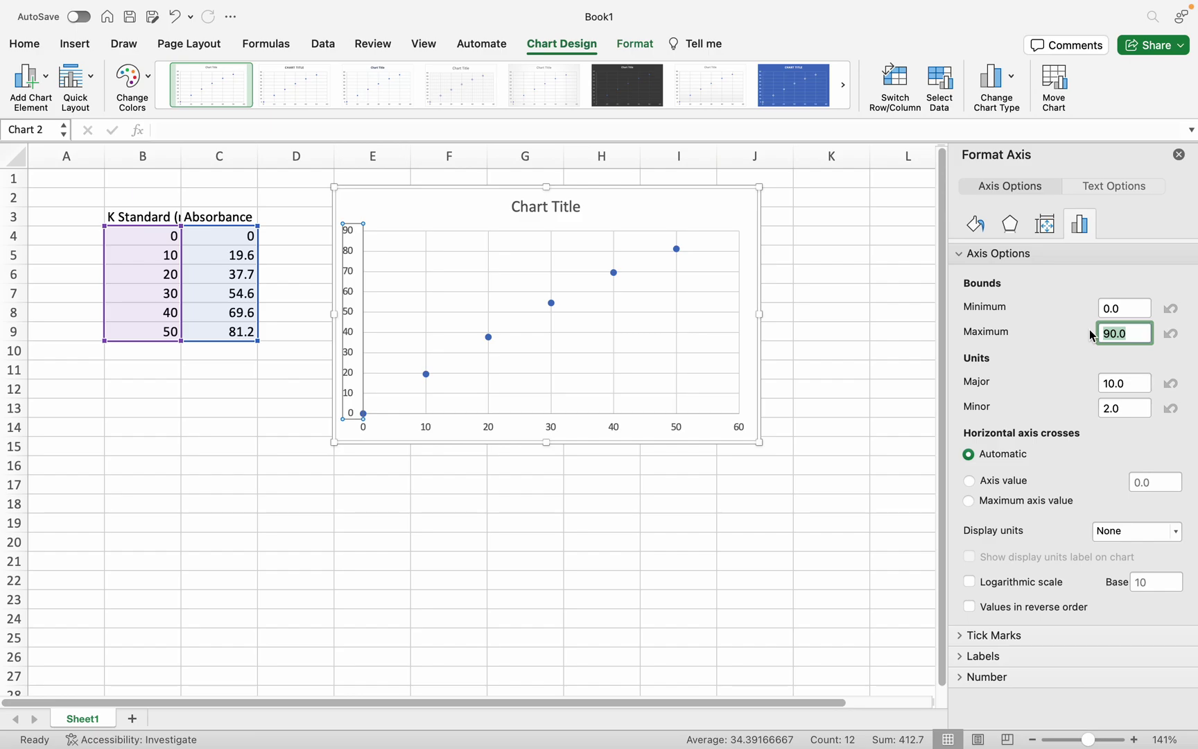
type("90")
key("Return")
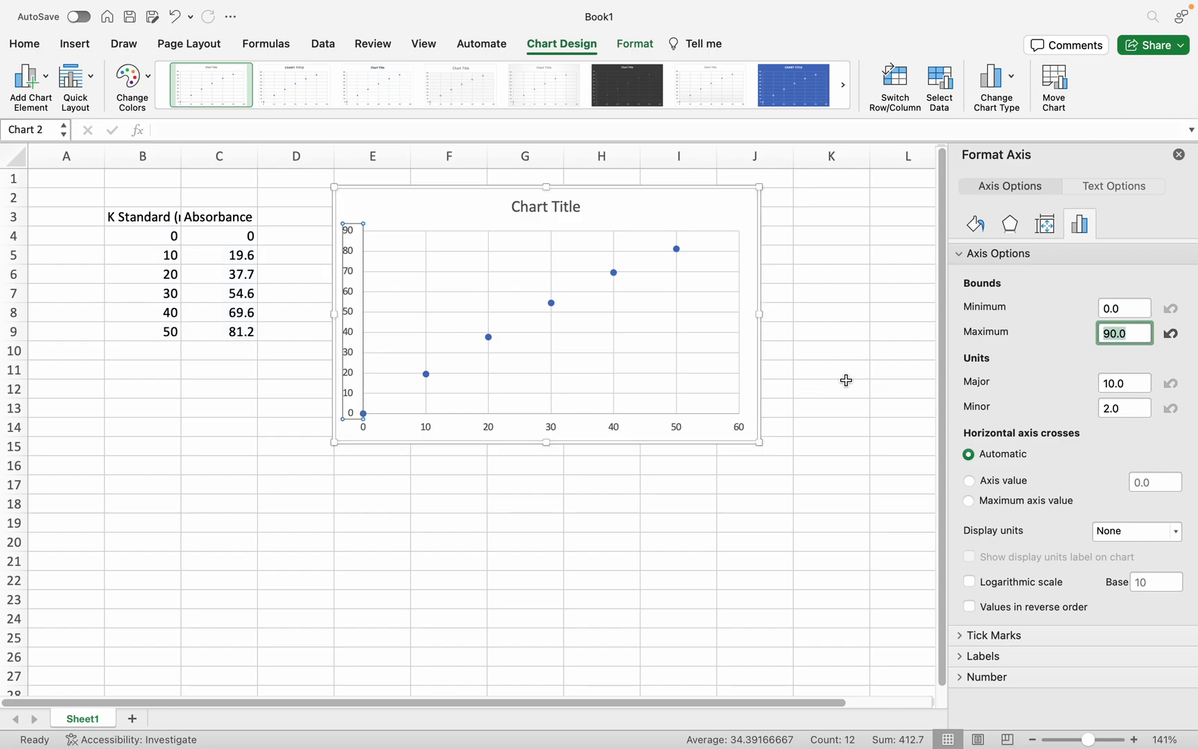
Step: Set the horizontal axis maximum bound to 50
left_click(548, 433)
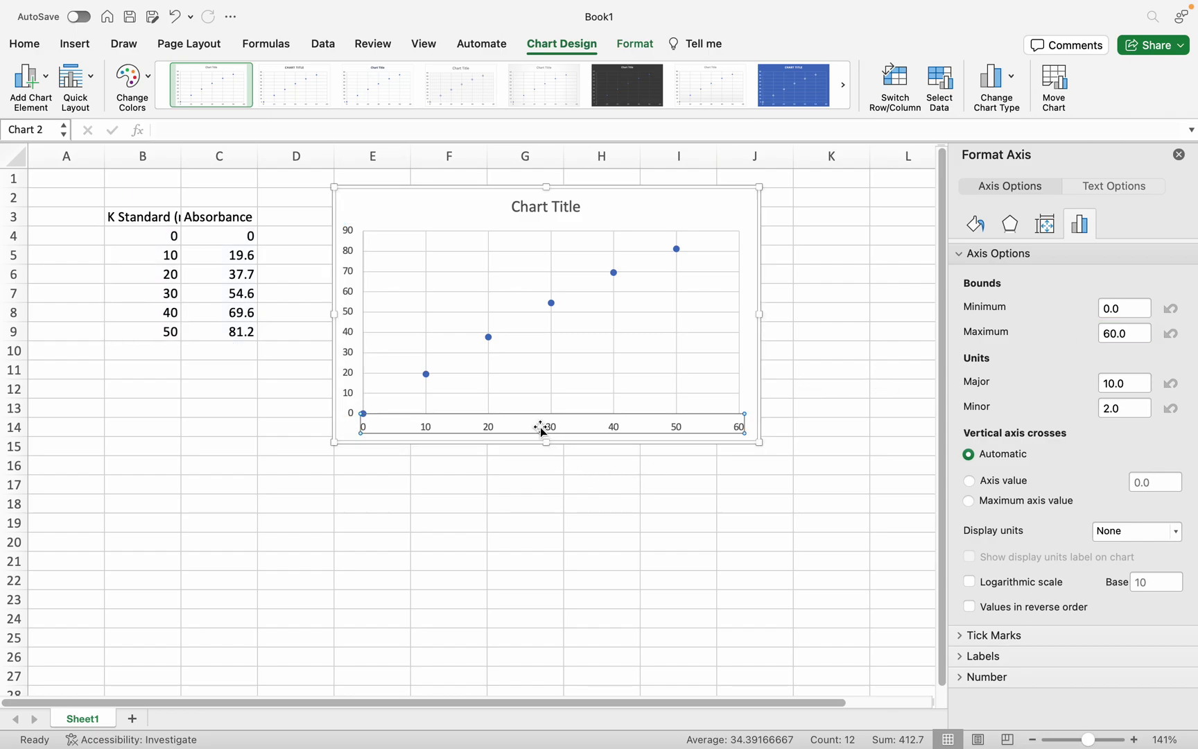
left_click(540, 427)
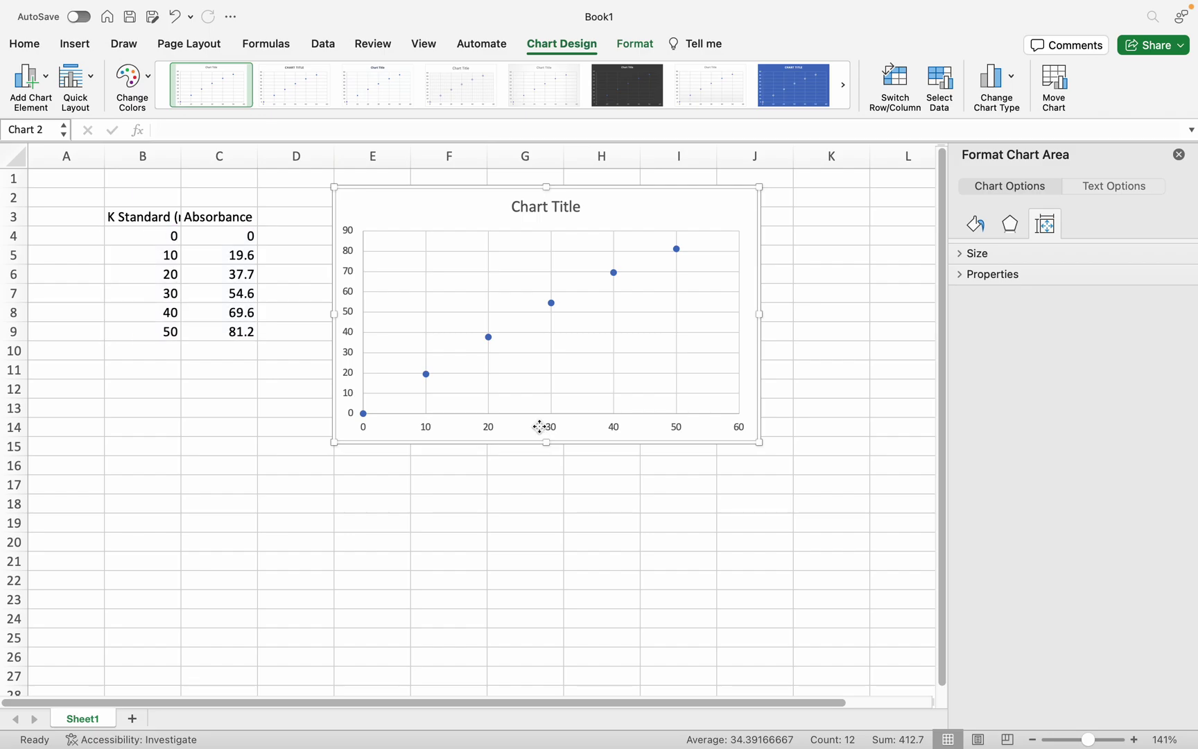
left_click(550, 428)
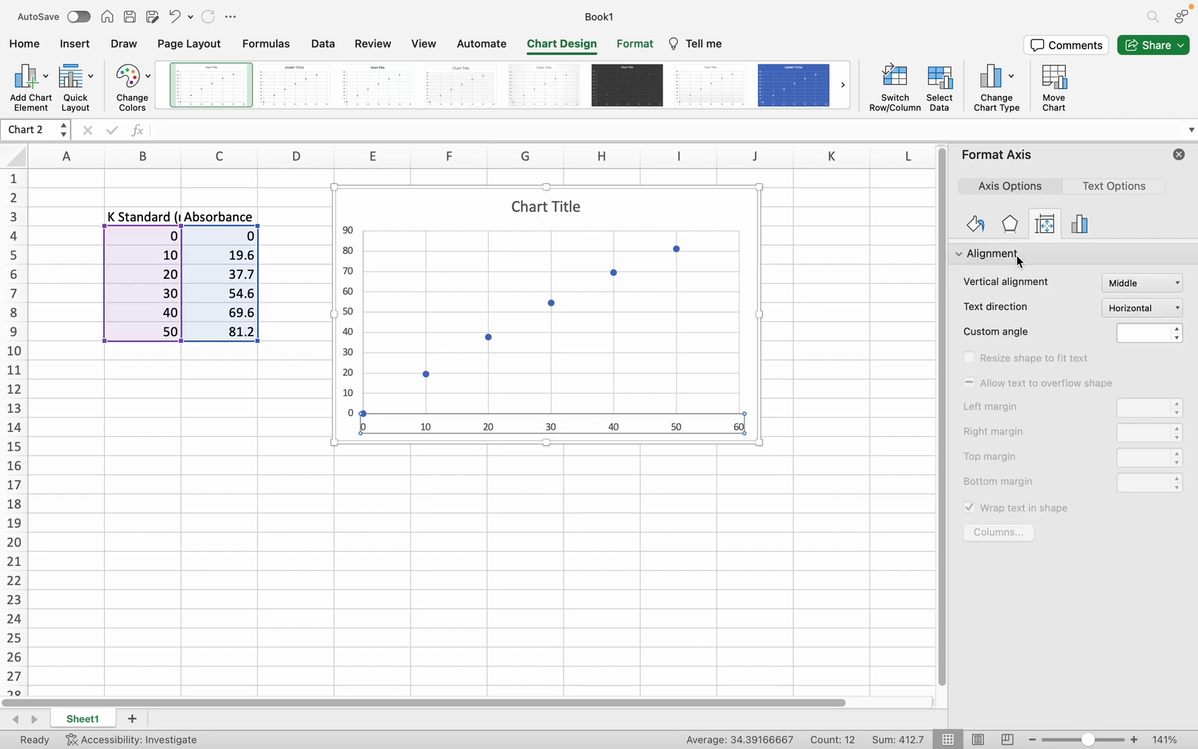
left_click(1100, 187)
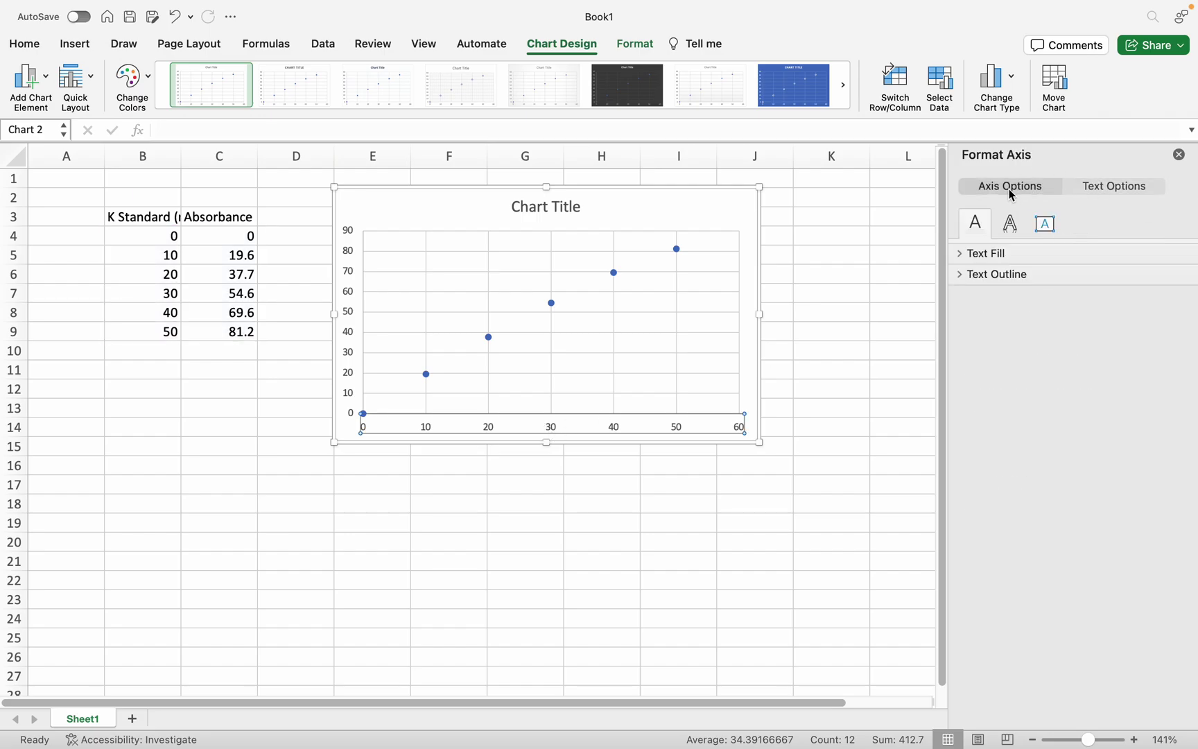
left_click(1008, 187)
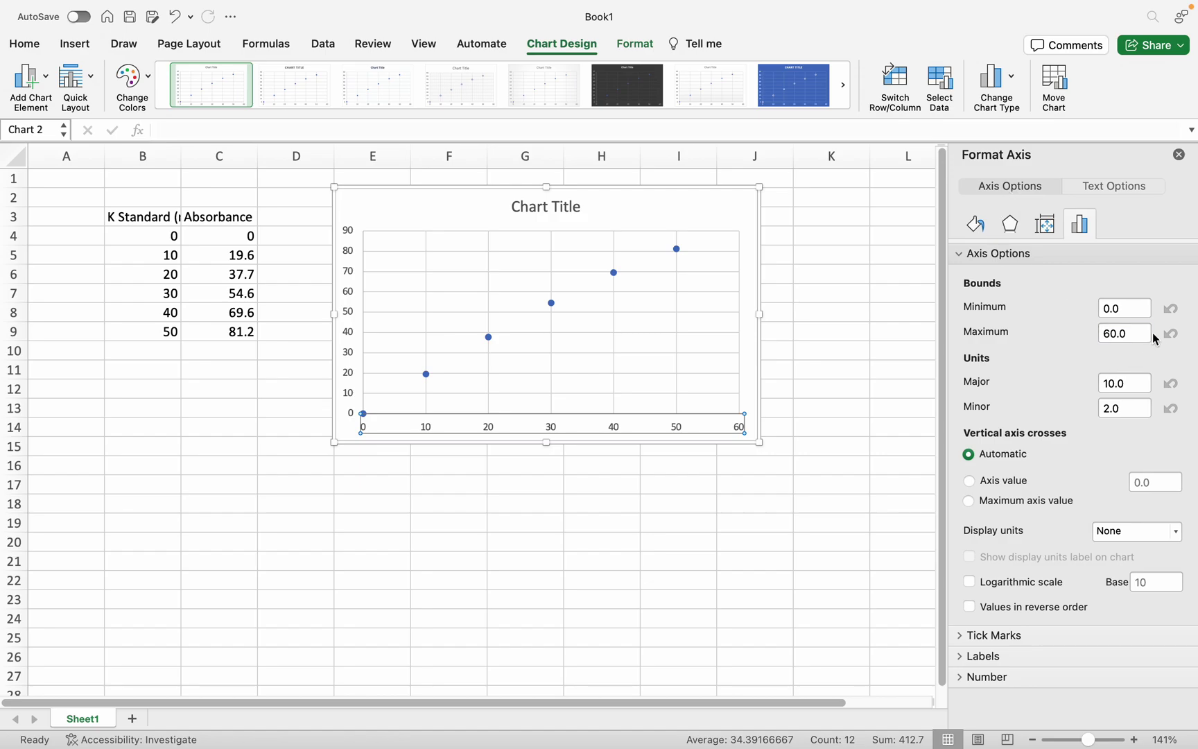
left_click_drag(1142, 332, 1103, 330)
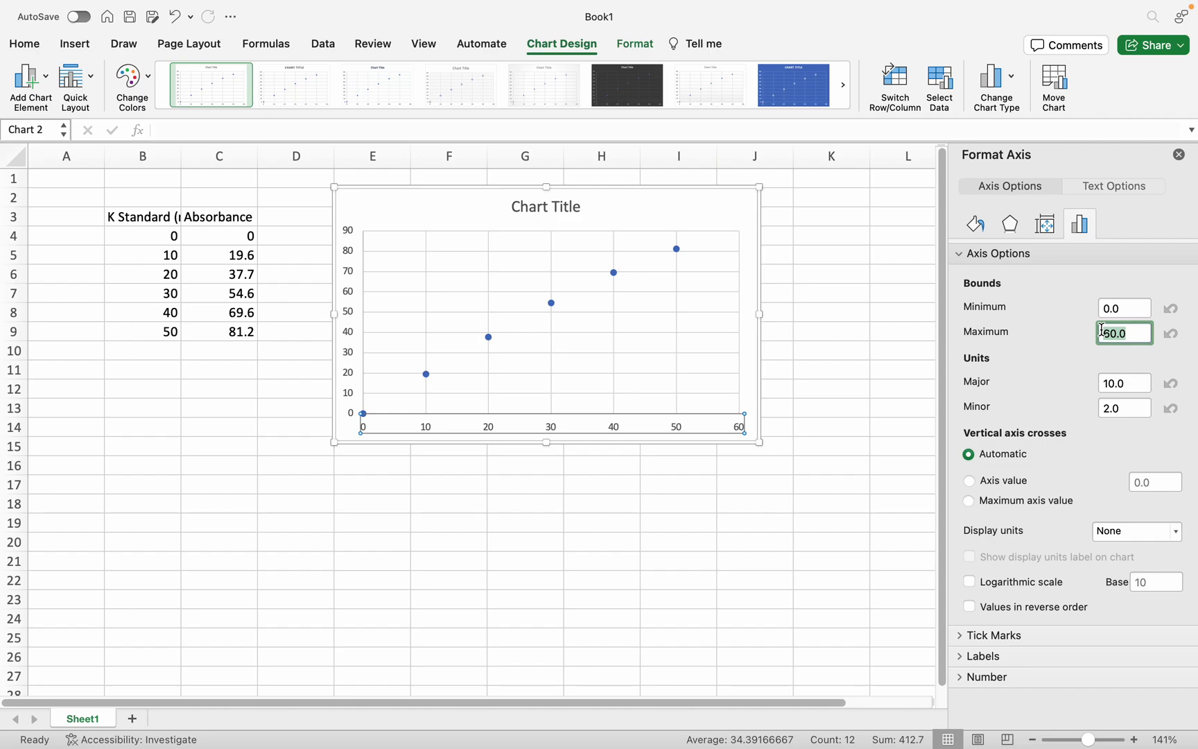
type("50")
key("Return")
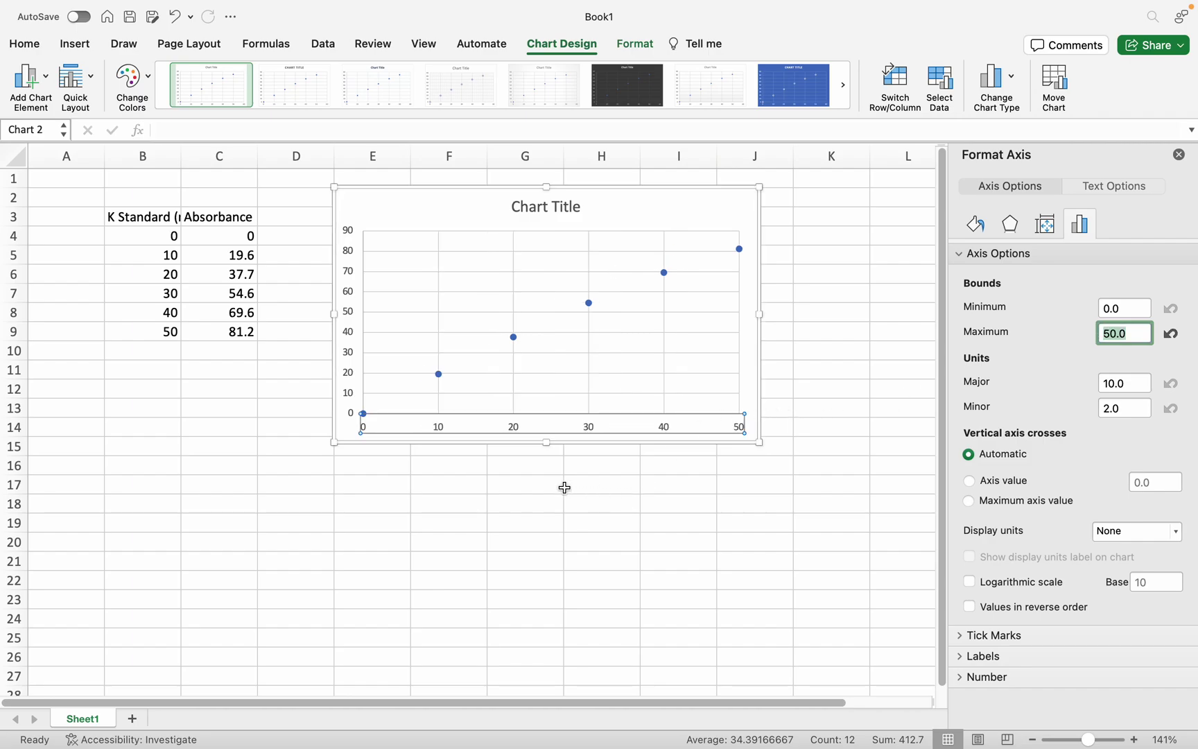
Step: Delete the chart title and add the horizontal axis title 'K mg/L'
left_click(545, 215)
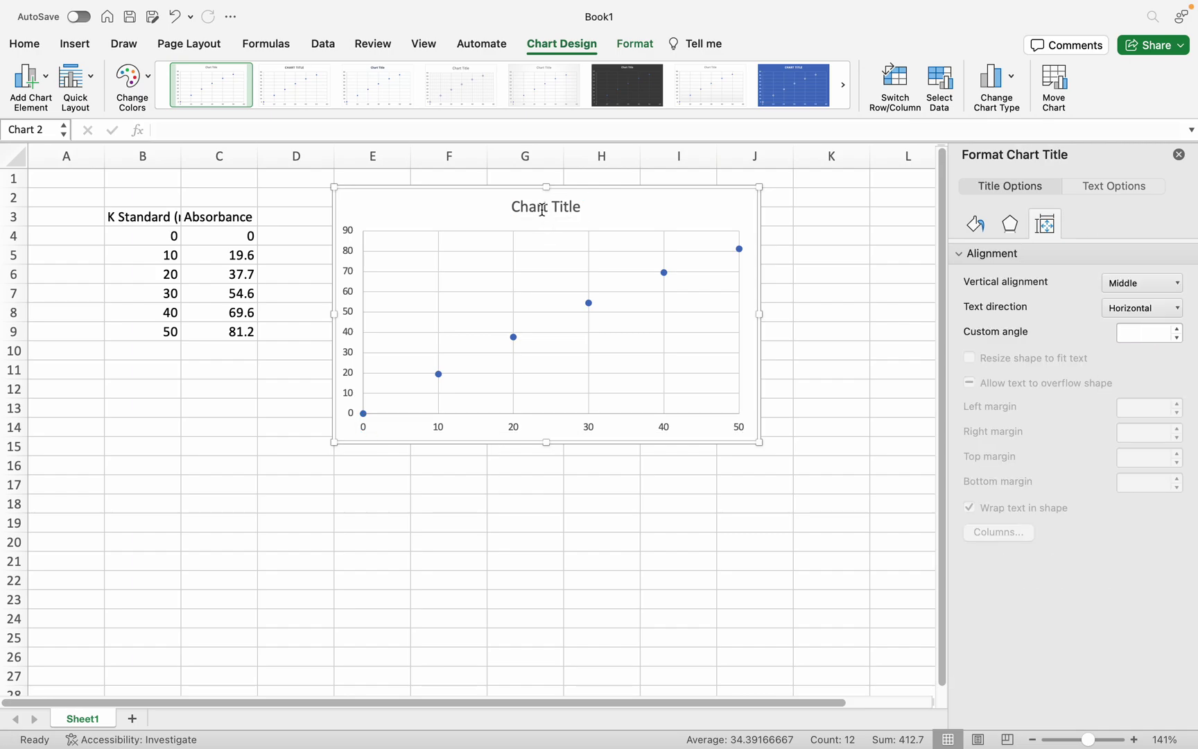
key("Delete")
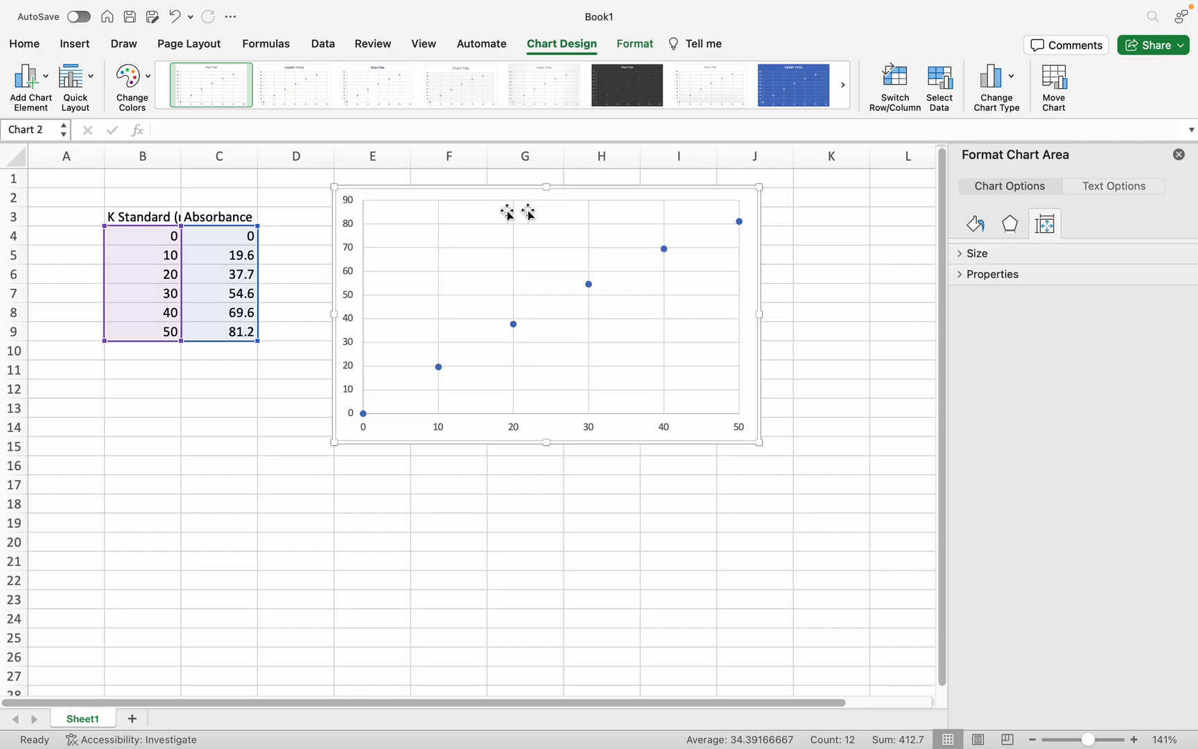
left_click(44, 83)
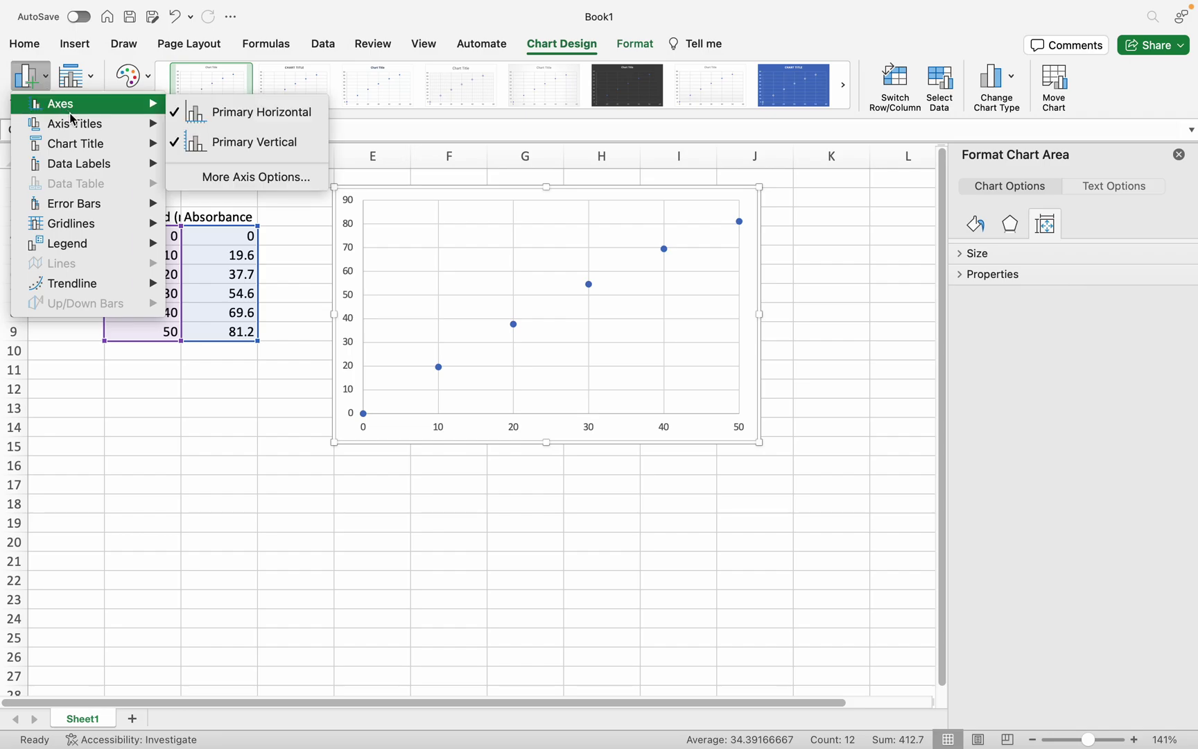
mouse_move(77, 125)
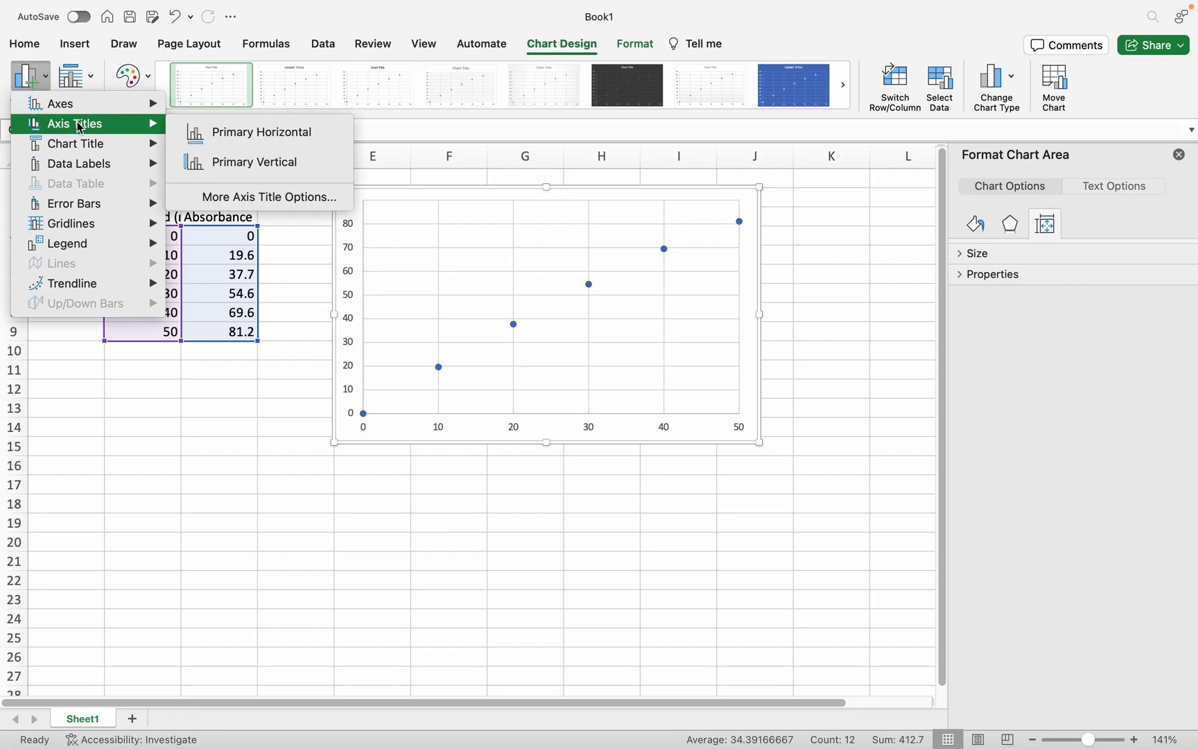
left_click(224, 141)
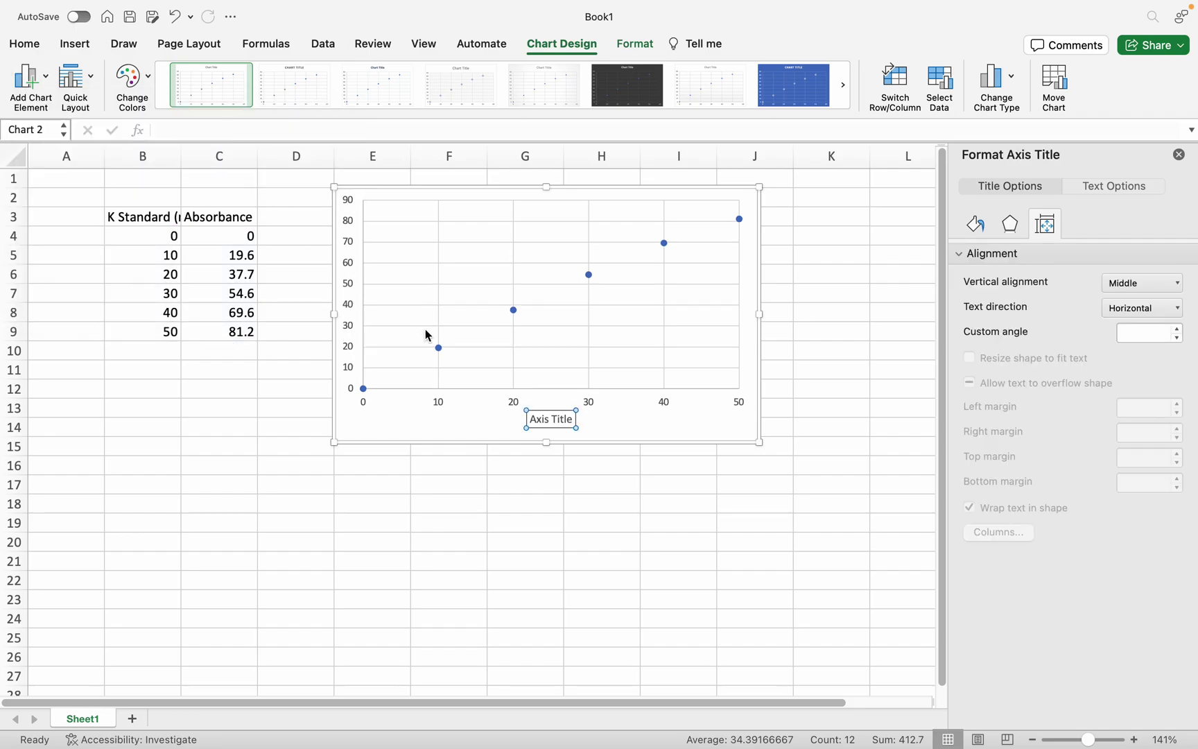
triple_click(553, 416)
key("BackSpace")
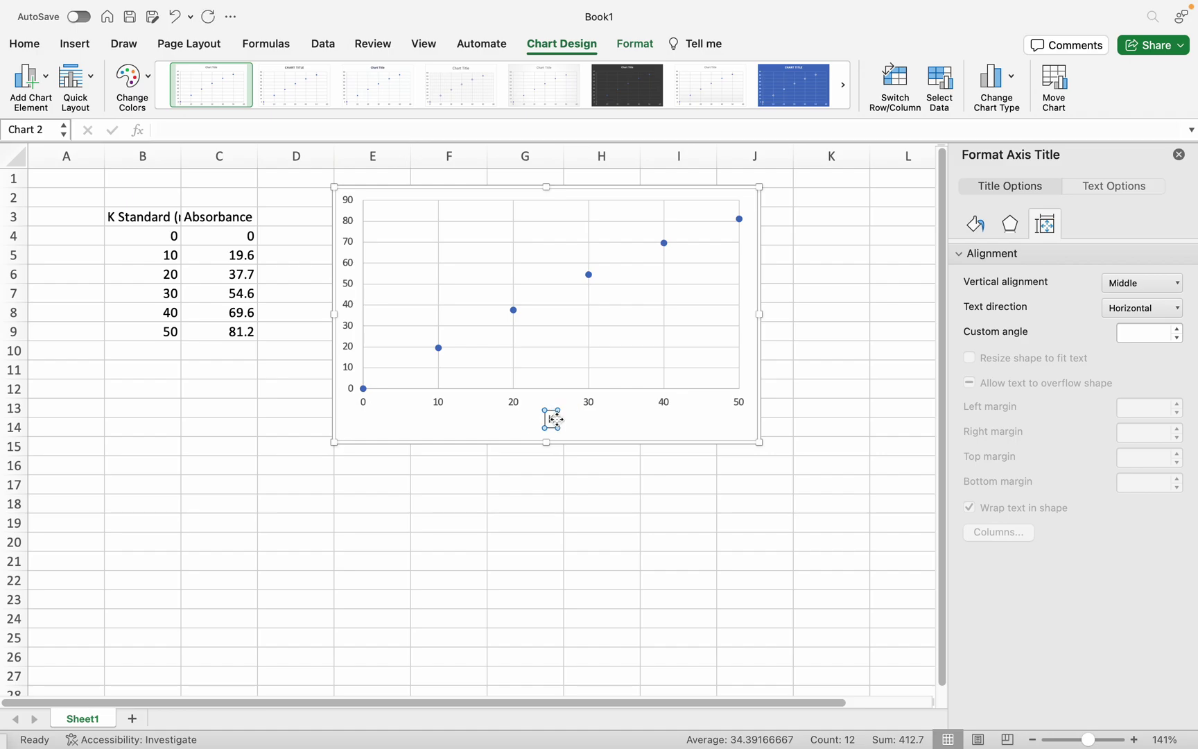
type("K")
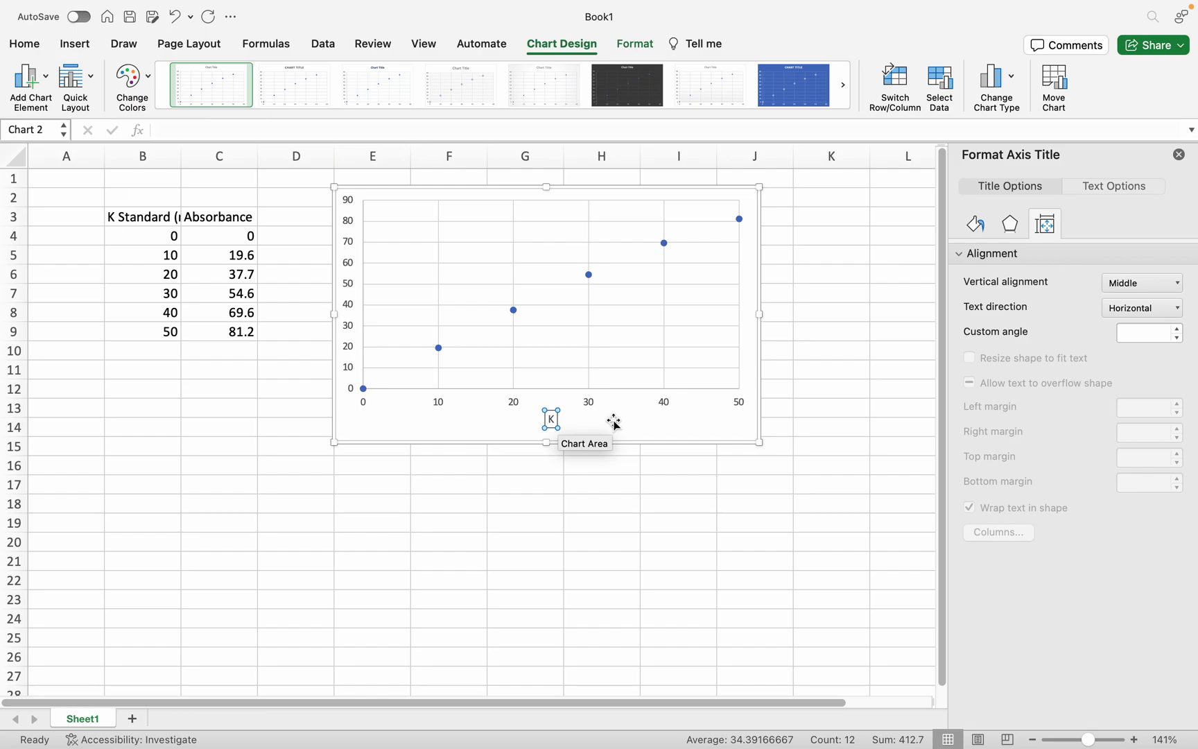
type(" mg/L")
left_click(615, 423)
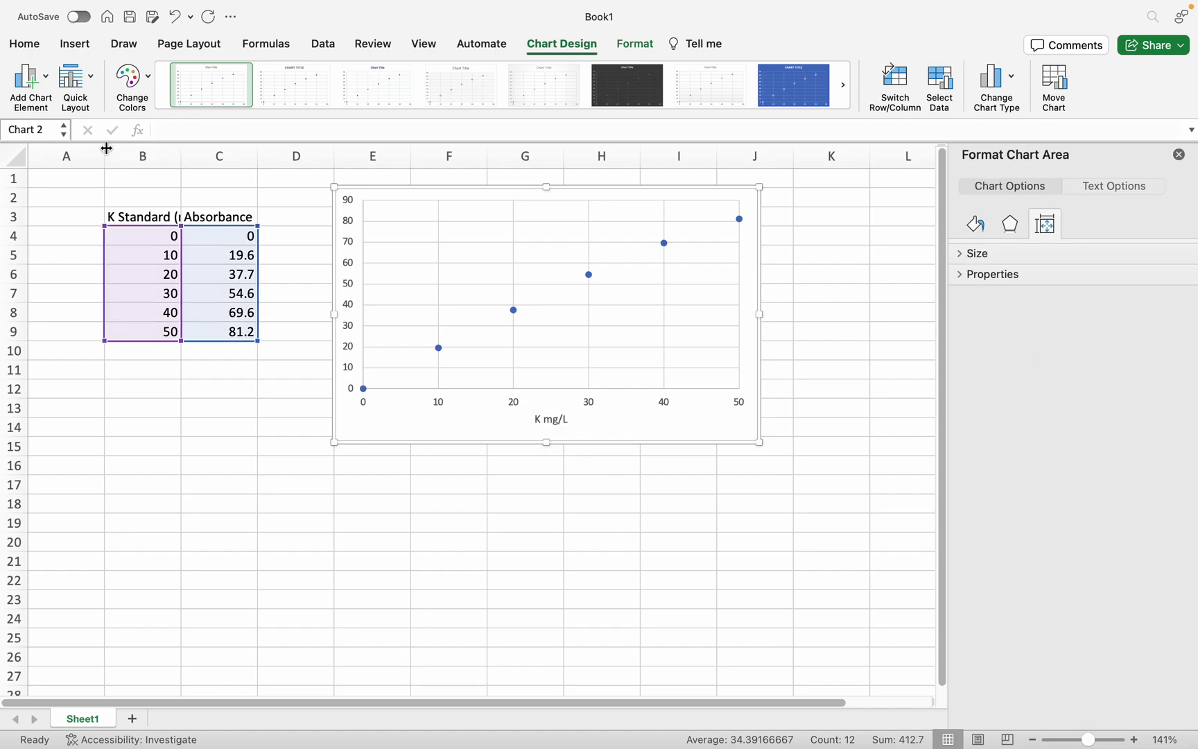
Step: Add the vertical axis title 'Absorbance'
left_click(45, 81)
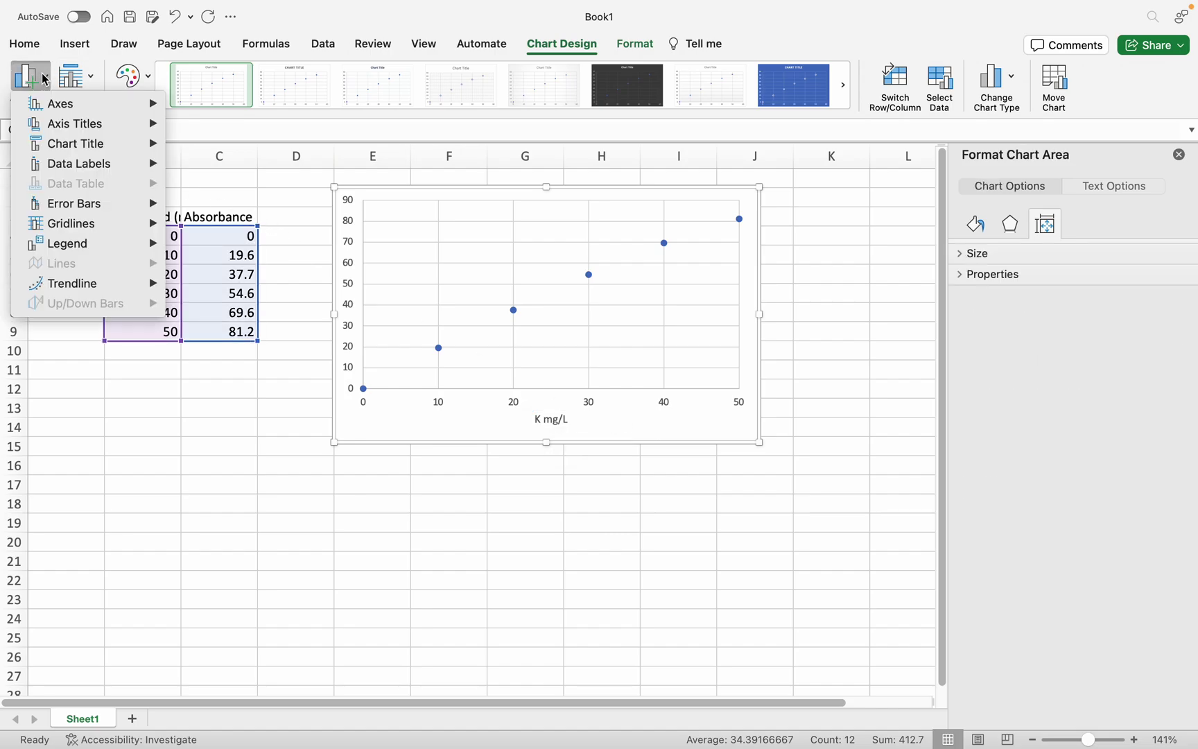
mouse_move(132, 125)
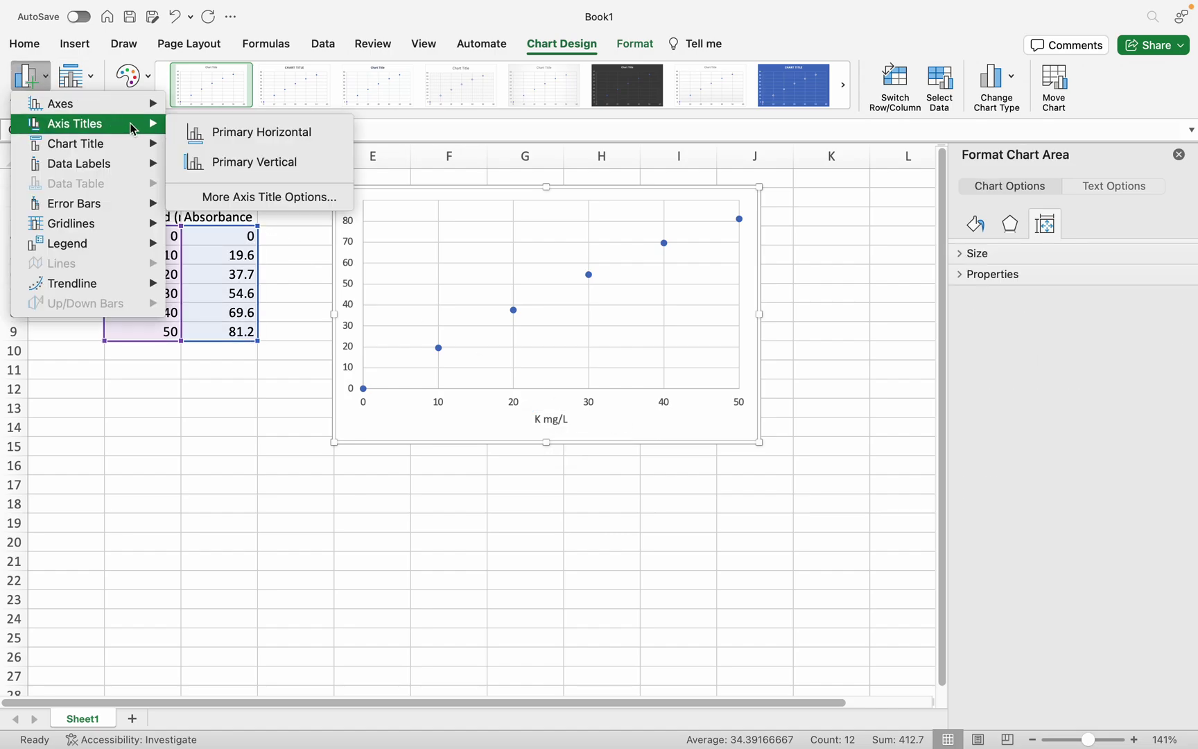
left_click(218, 166)
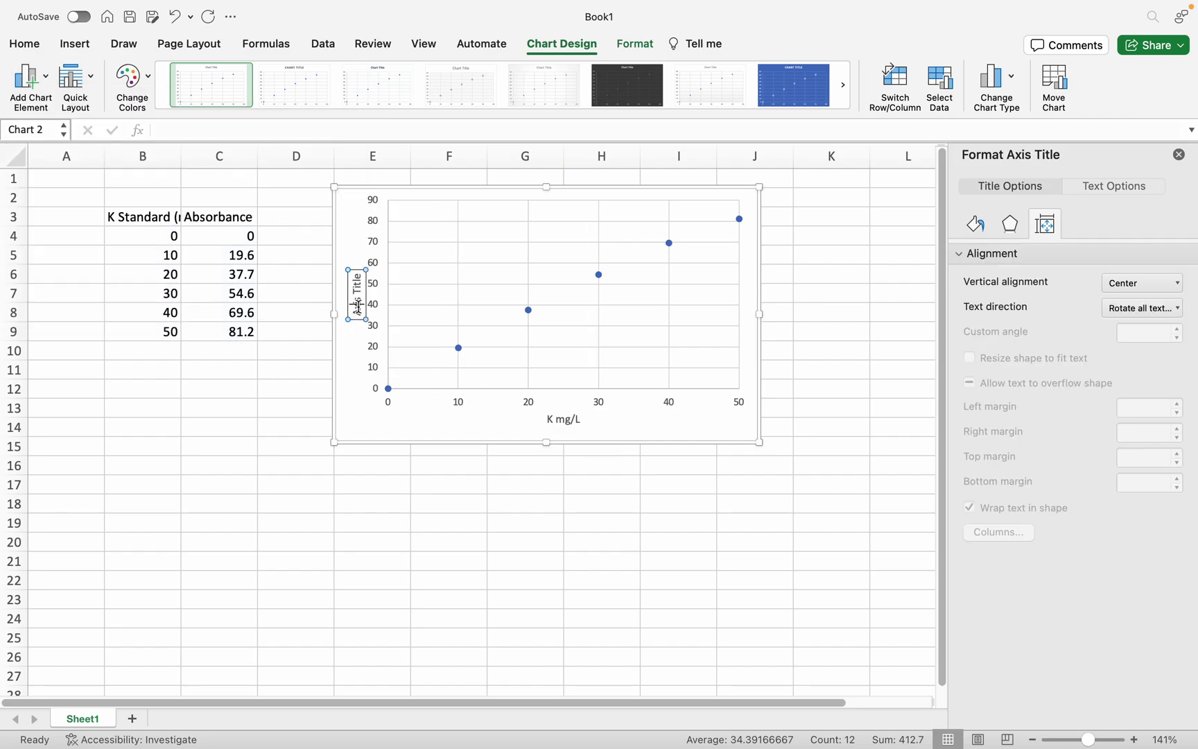
double_click(359, 312)
triple_click(359, 312)
type("Absorbance")
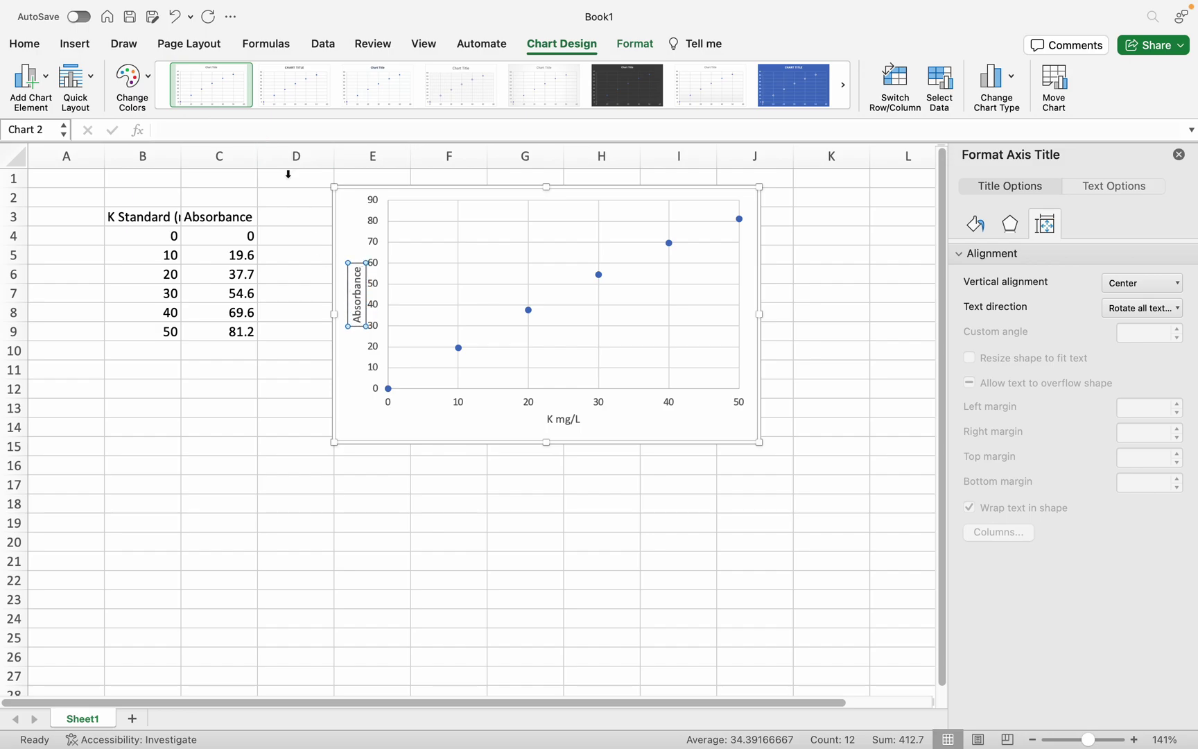
Step: Add a linear trendline with intercept set to 0, displaying its equation and R² value
left_click(498, 426)
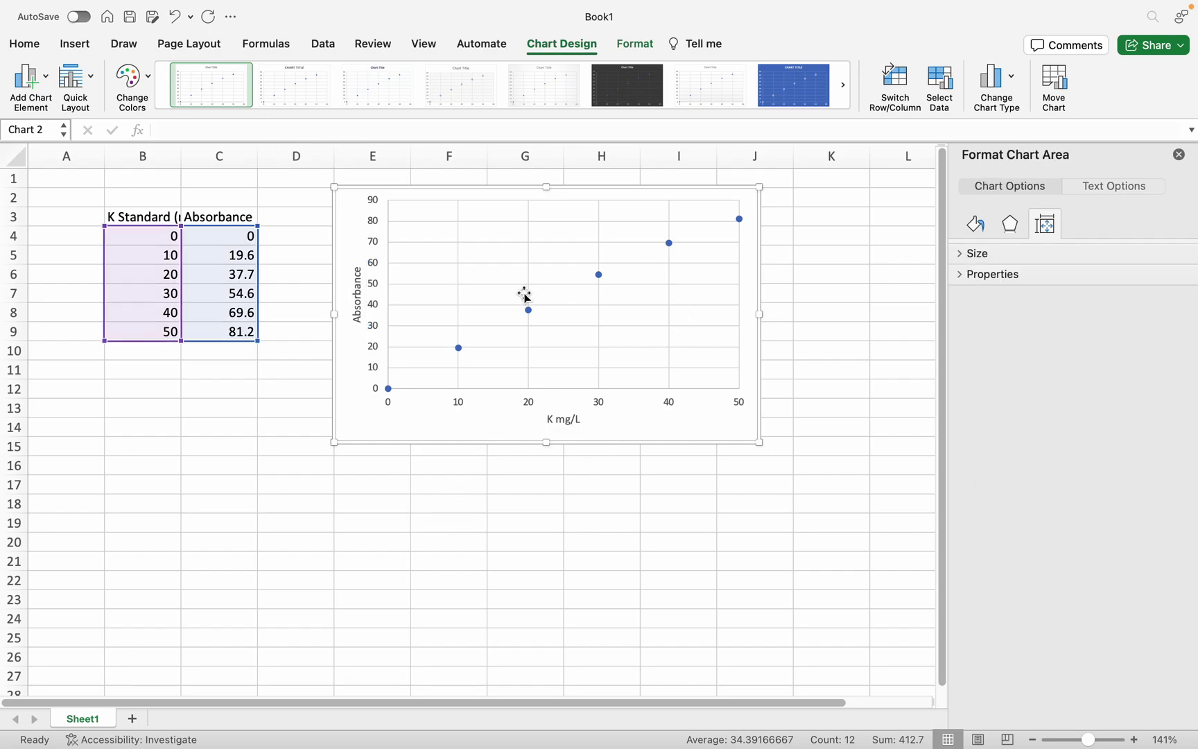
left_click(389, 389)
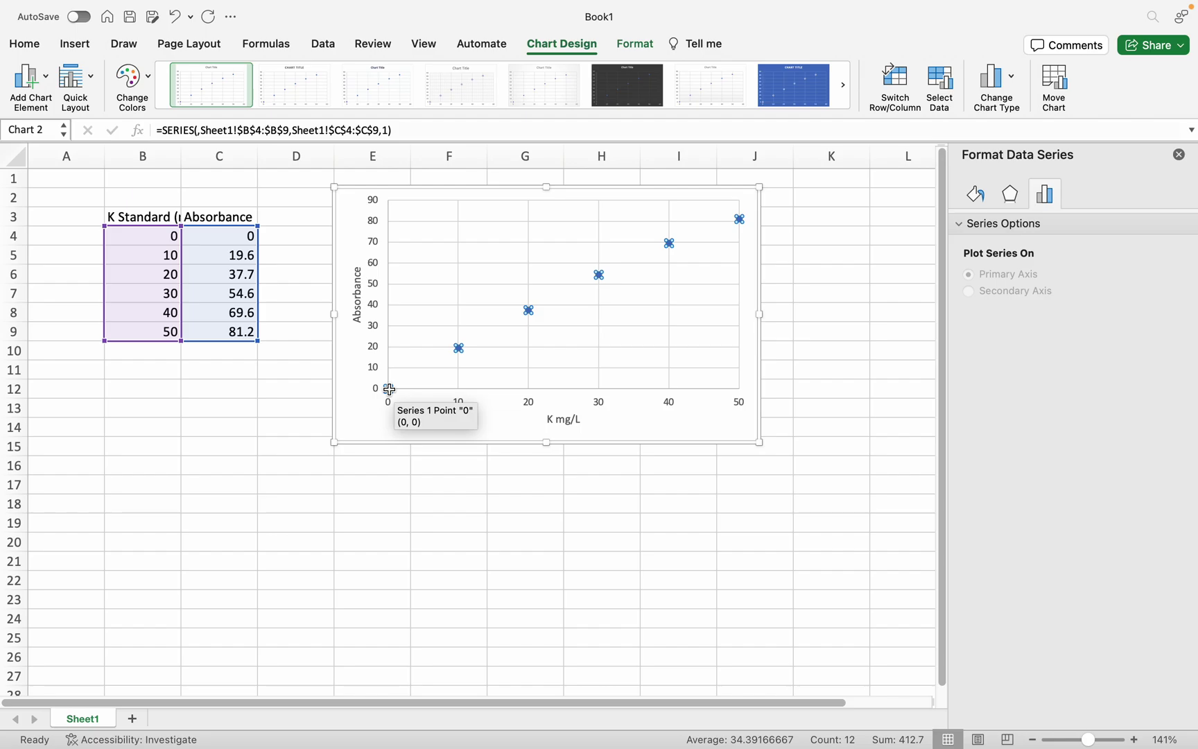
right_click(389, 389)
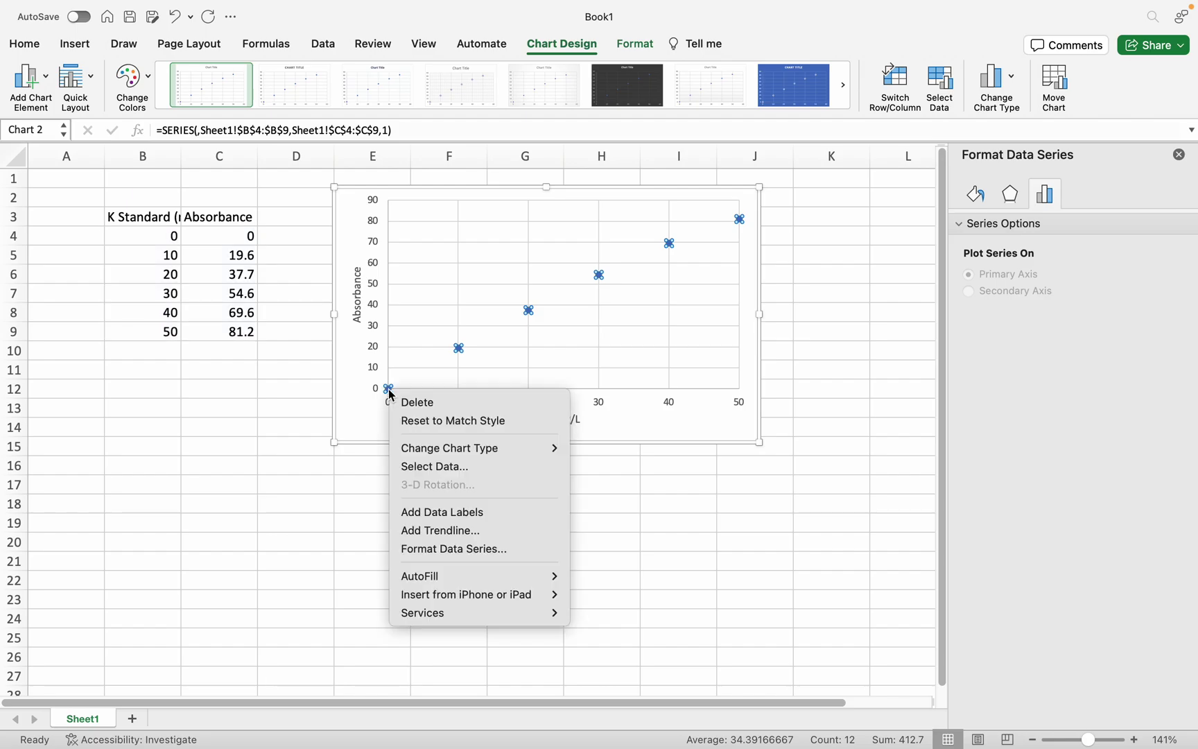
left_click(439, 530)
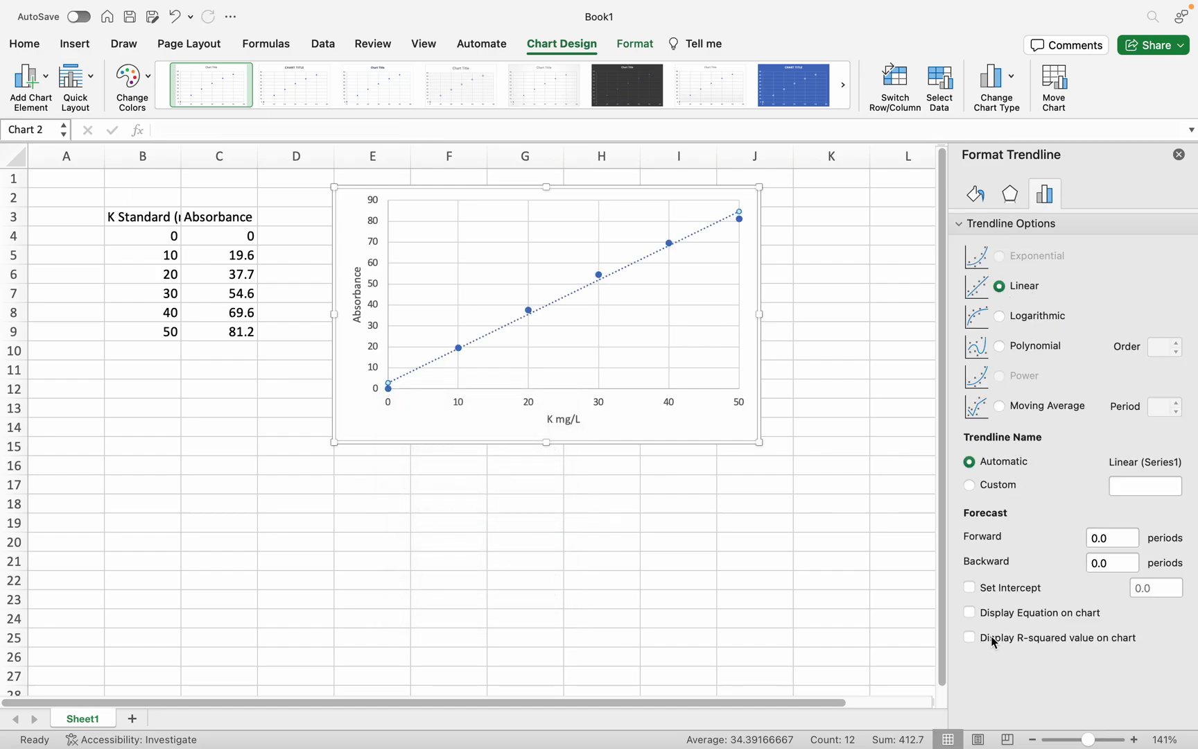
left_click(972, 587)
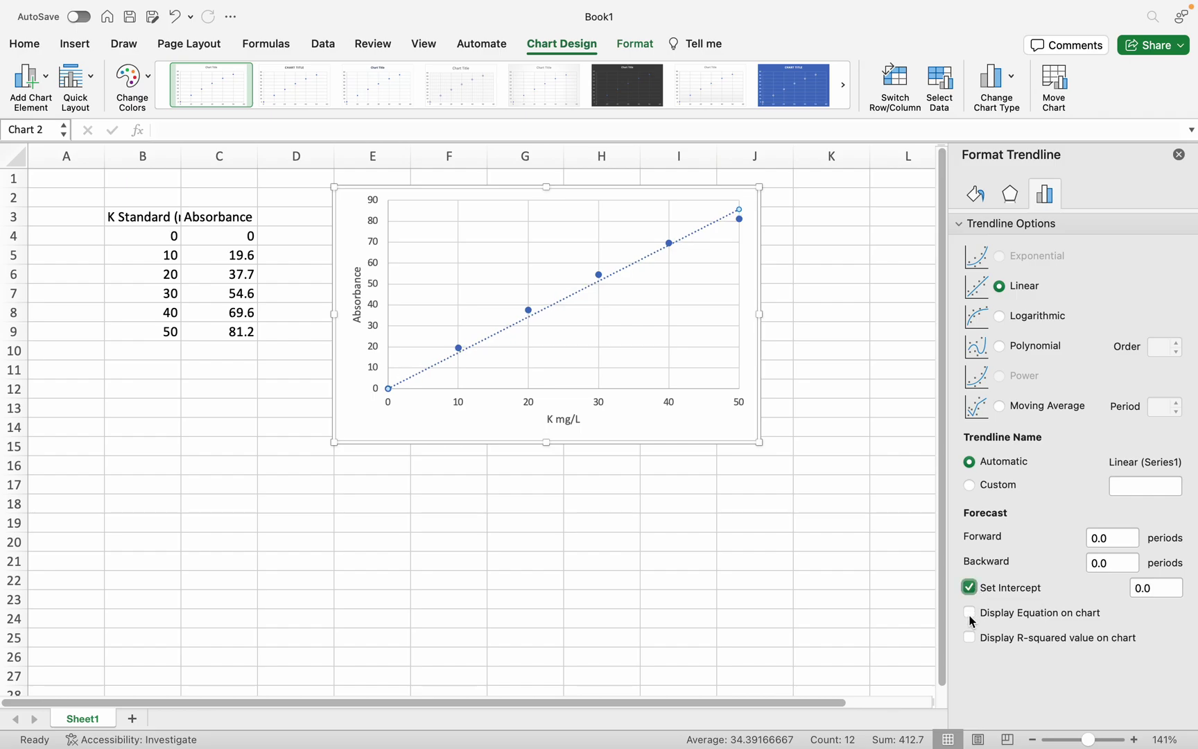
left_click(971, 614)
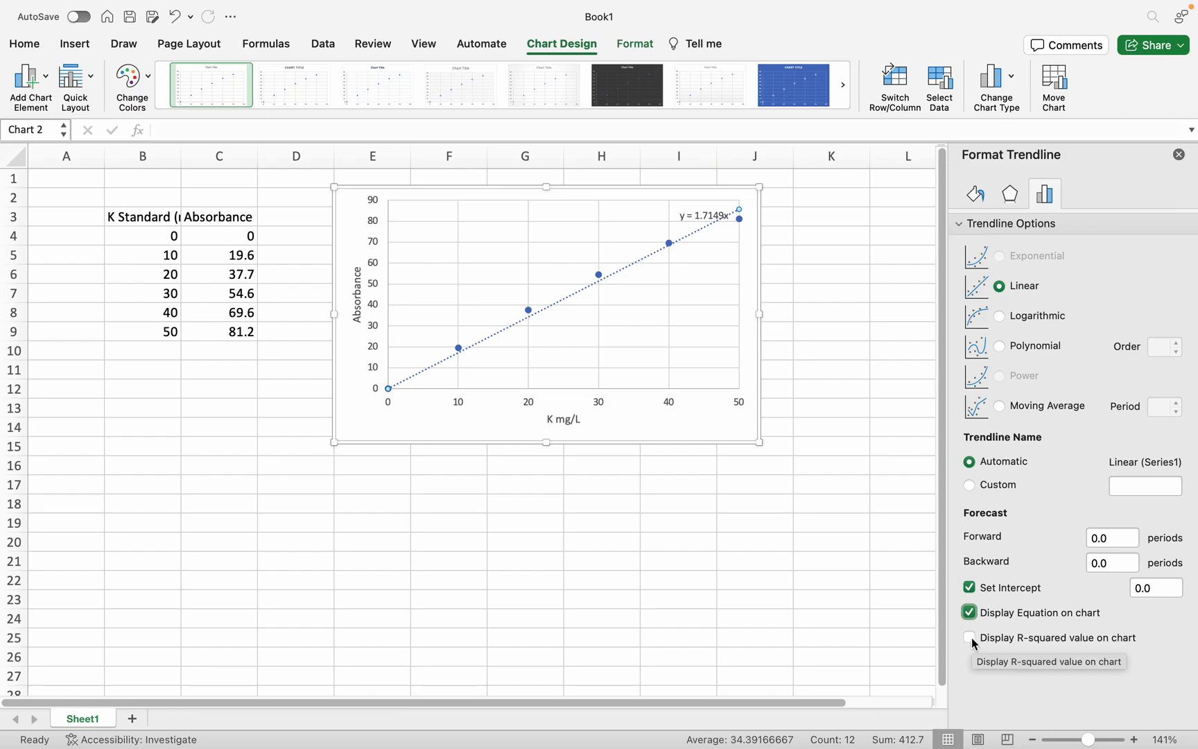
left_click(972, 637)
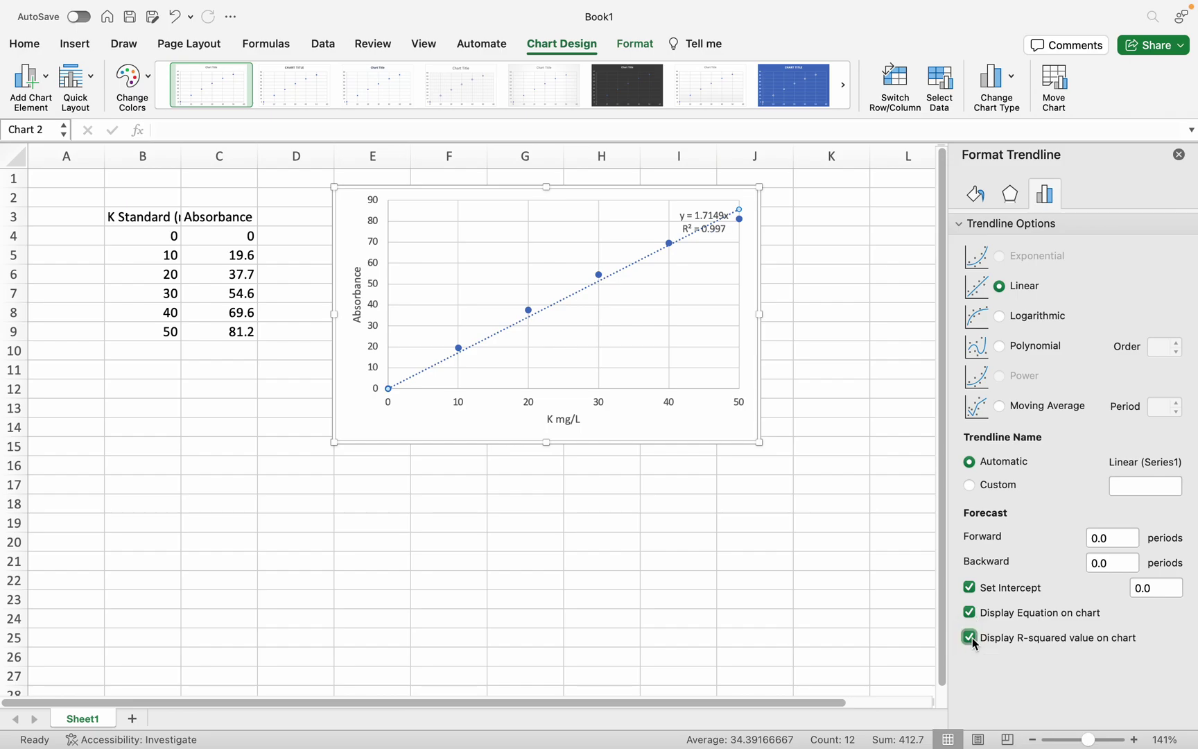
Step: Move the equation label below the points and type the note 'X= y/1.7149' in K14
left_click(1178, 154)
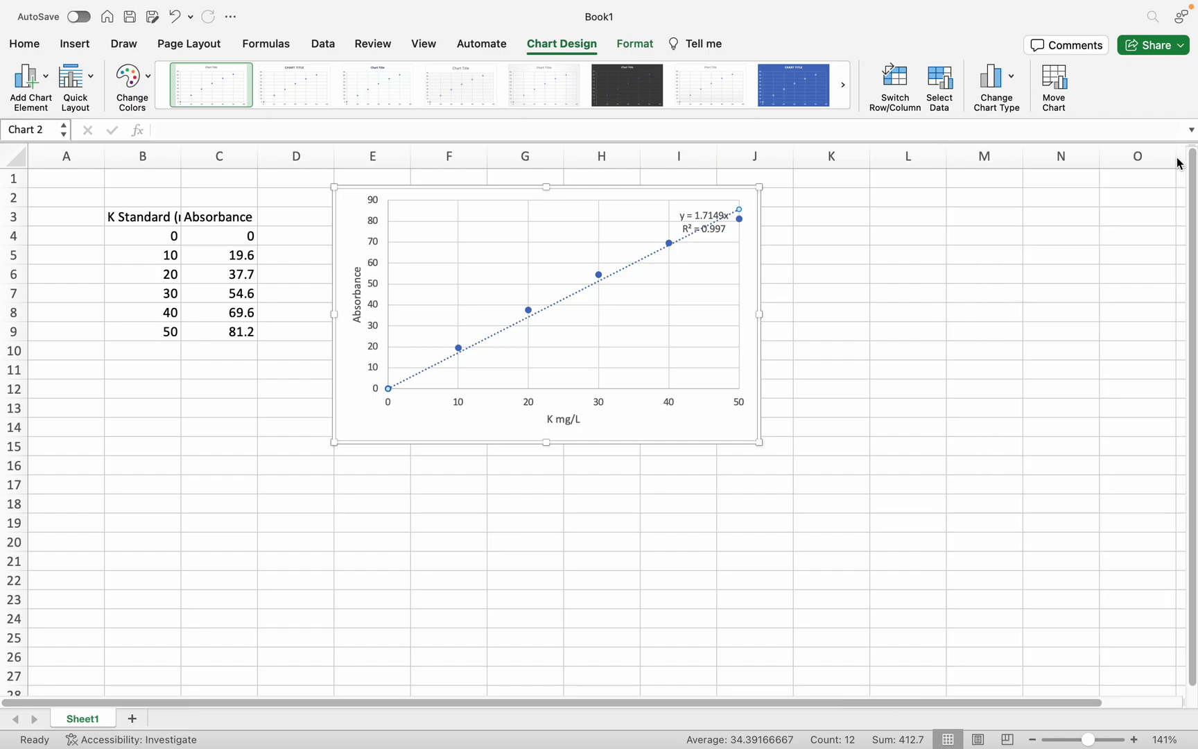
left_click_drag(702, 217, 699, 415)
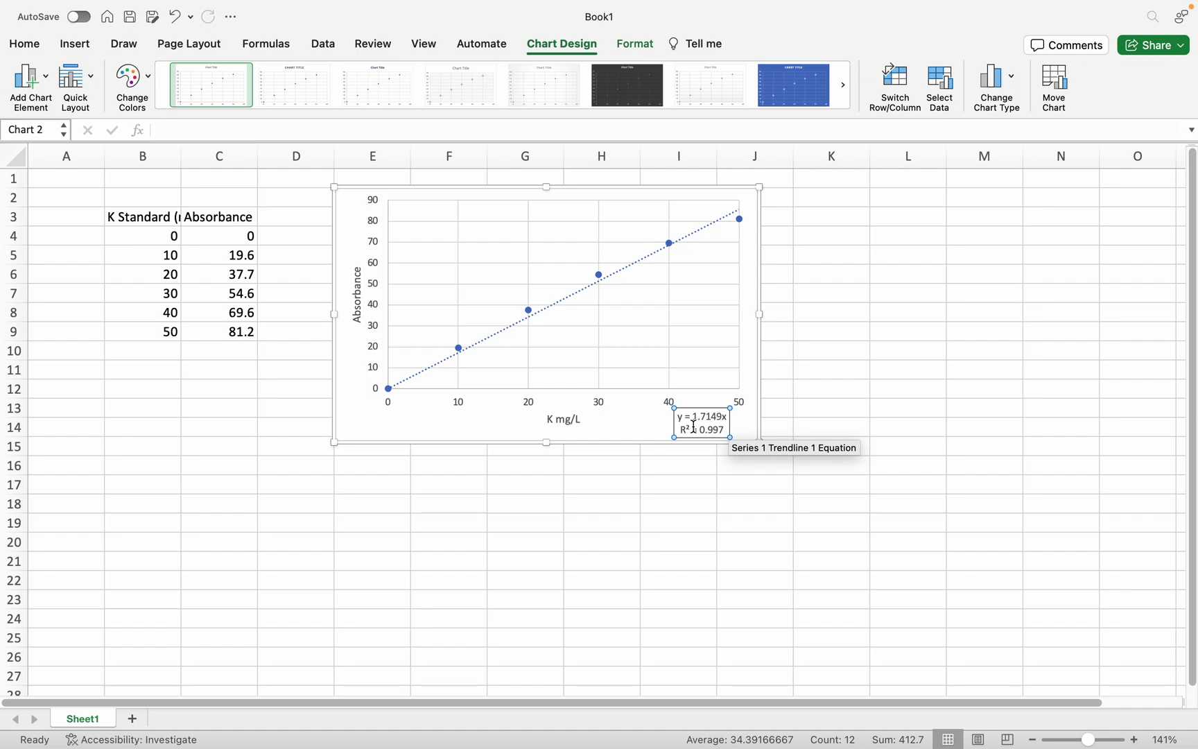
left_click(813, 427)
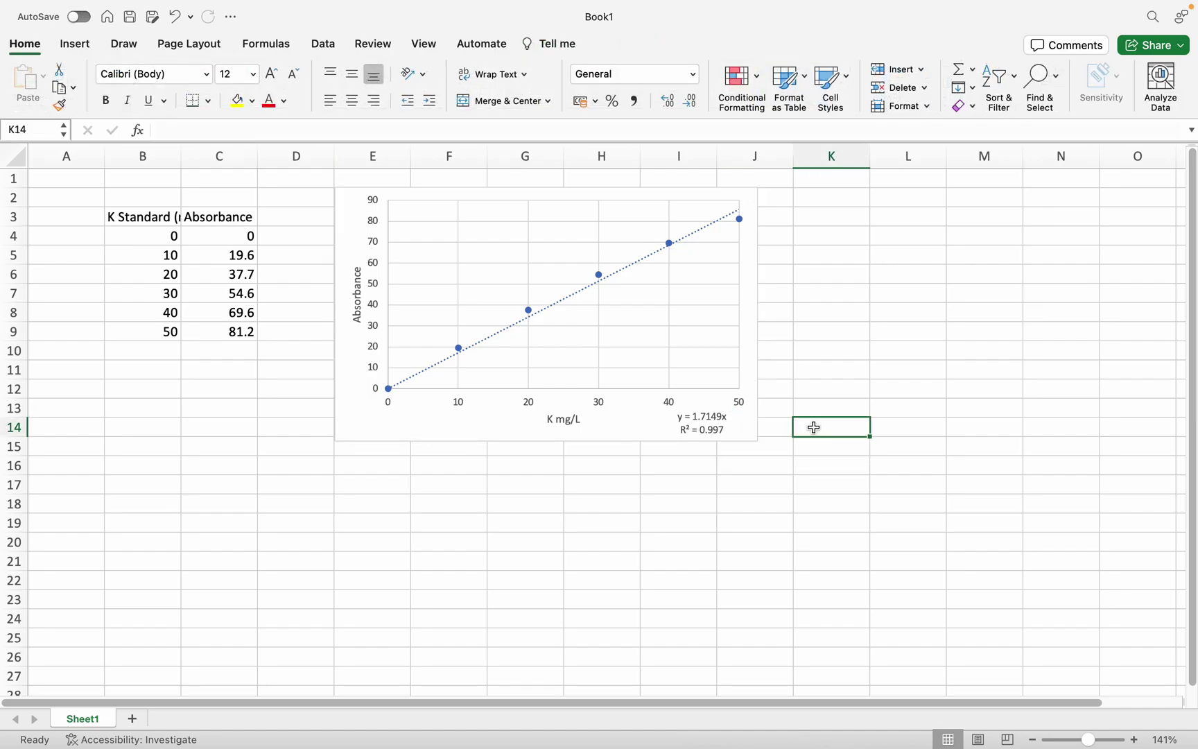
type("X")
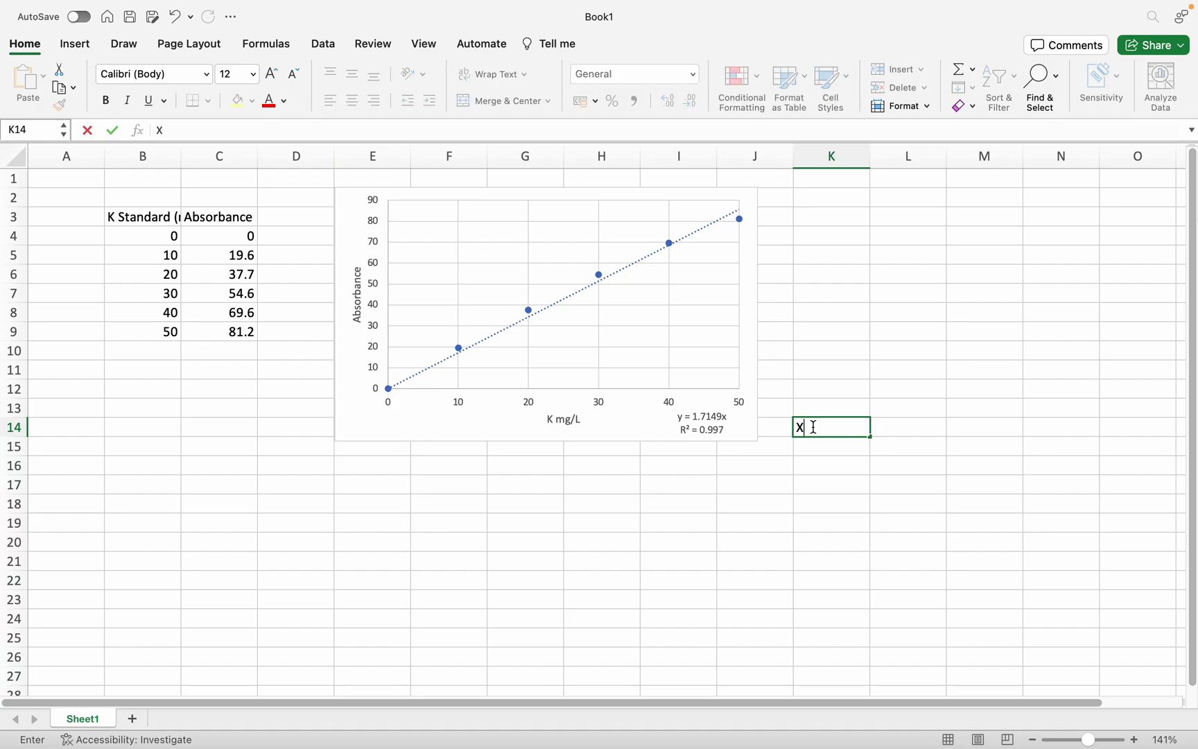
type("= y/1.7149")
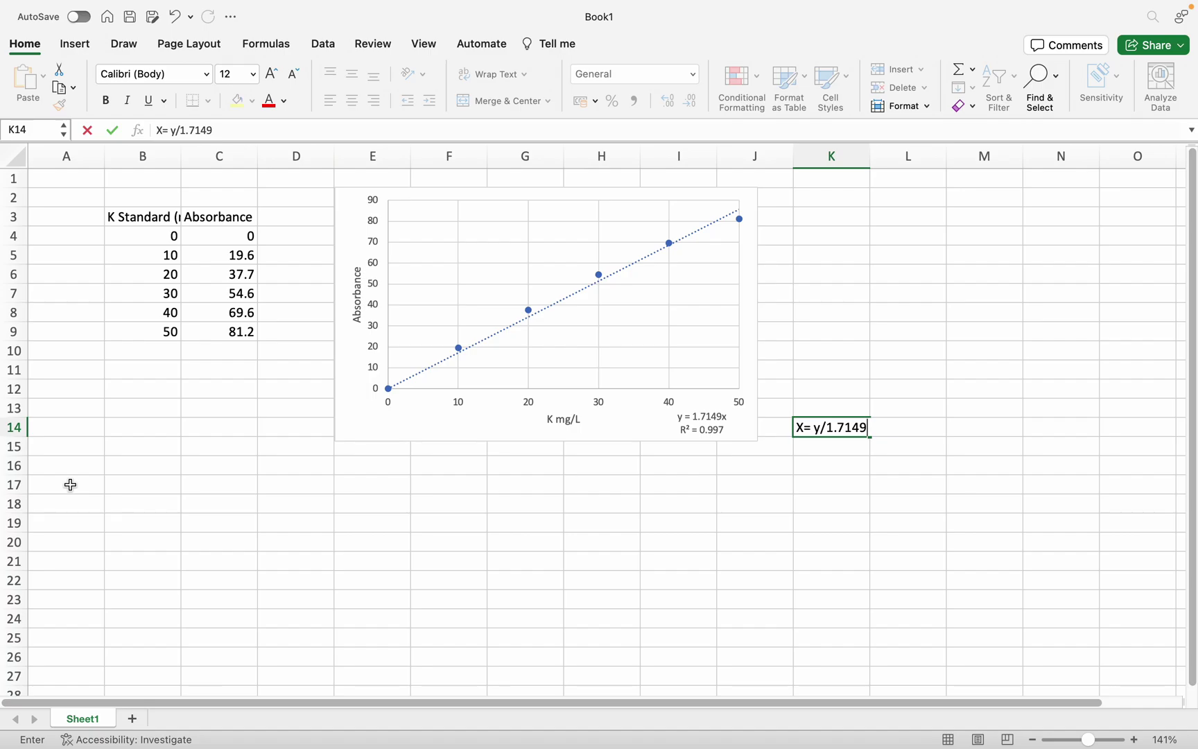
Step: List treatments K0+1 through K0+4 in A15:A18 using the fill handle
left_click(52, 447)
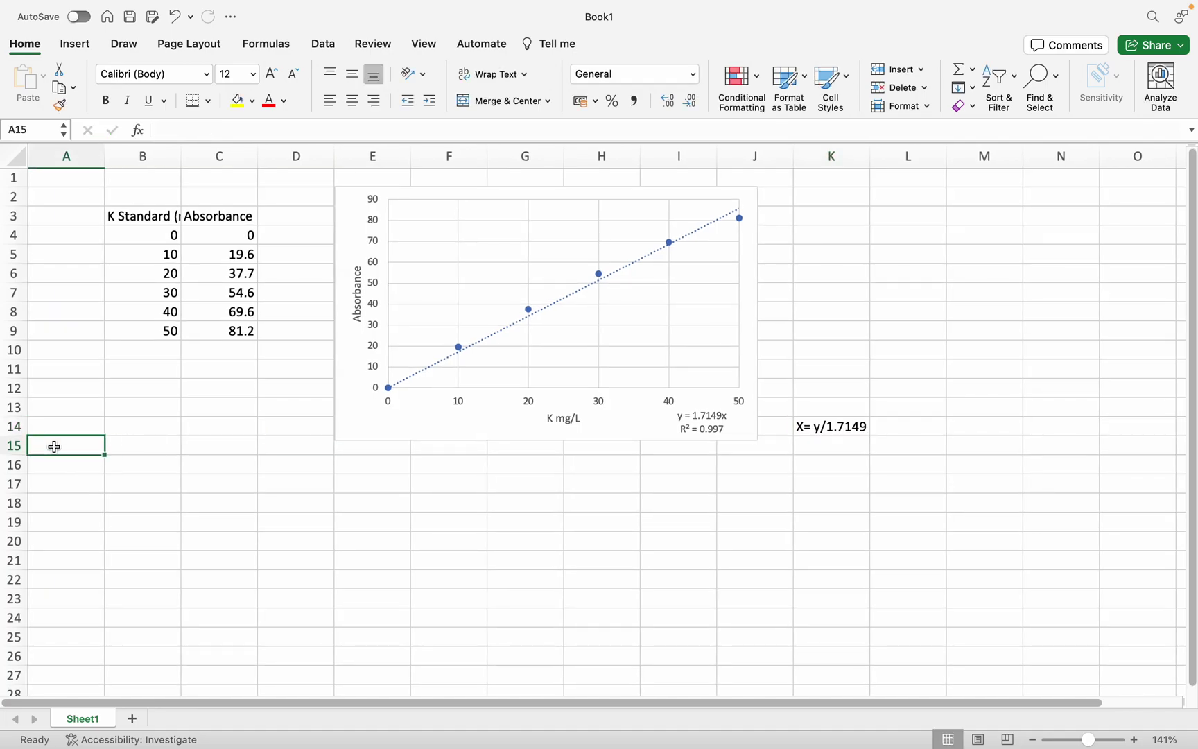
type("K0+1")
key("Return")
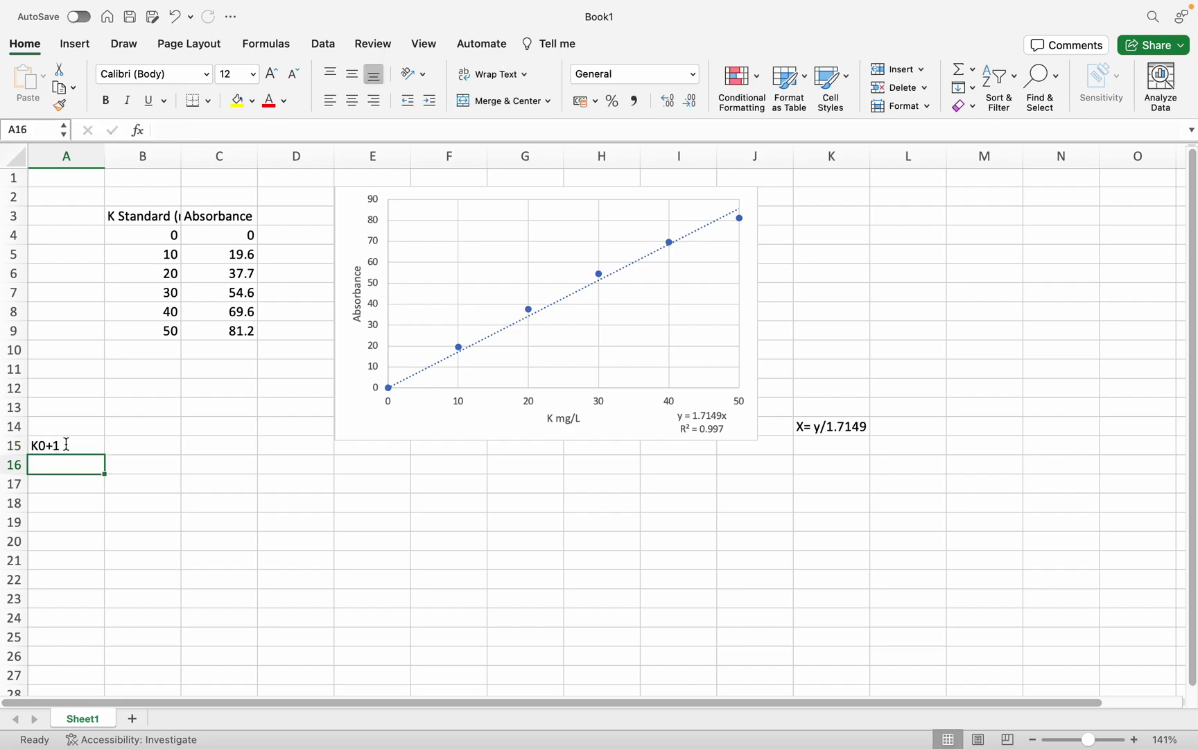
left_click(68, 444)
left_click_drag(106, 456, 104, 509)
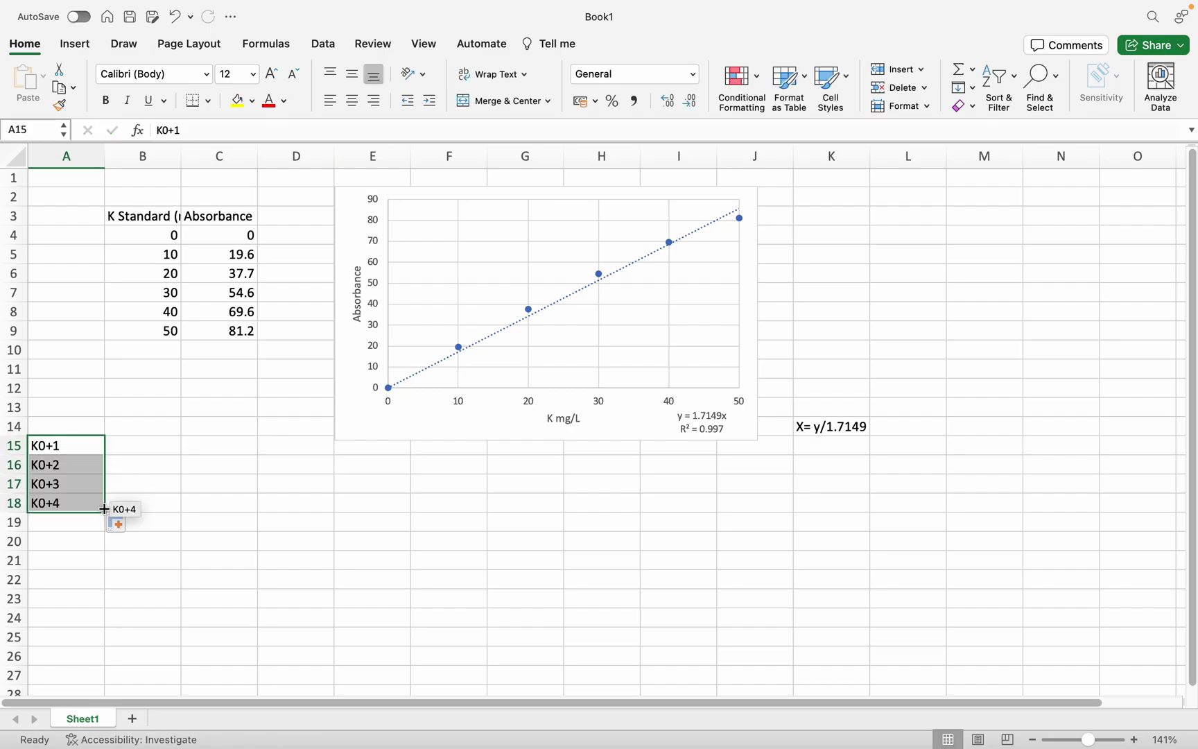
Step: Enter headings Treatment, K (Mg/L) and K ( con) in A14:C14
left_click(64, 426)
type("Treatment")
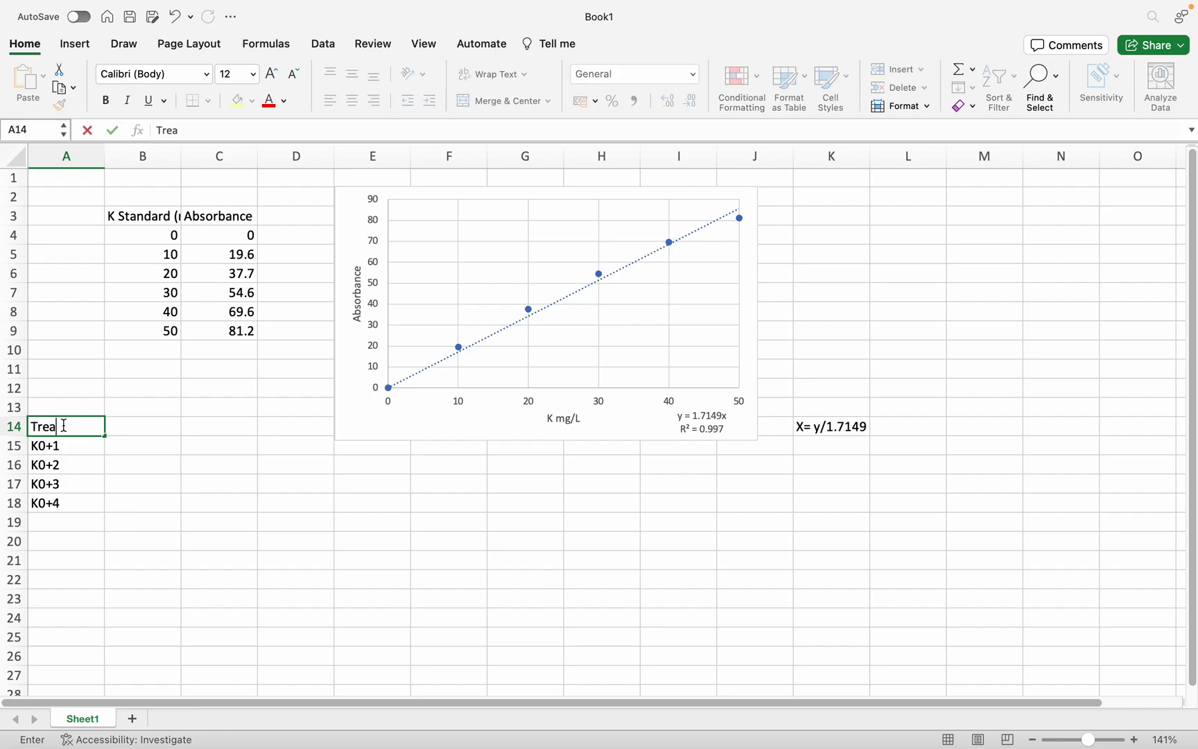
left_click(126, 433)
type("K")
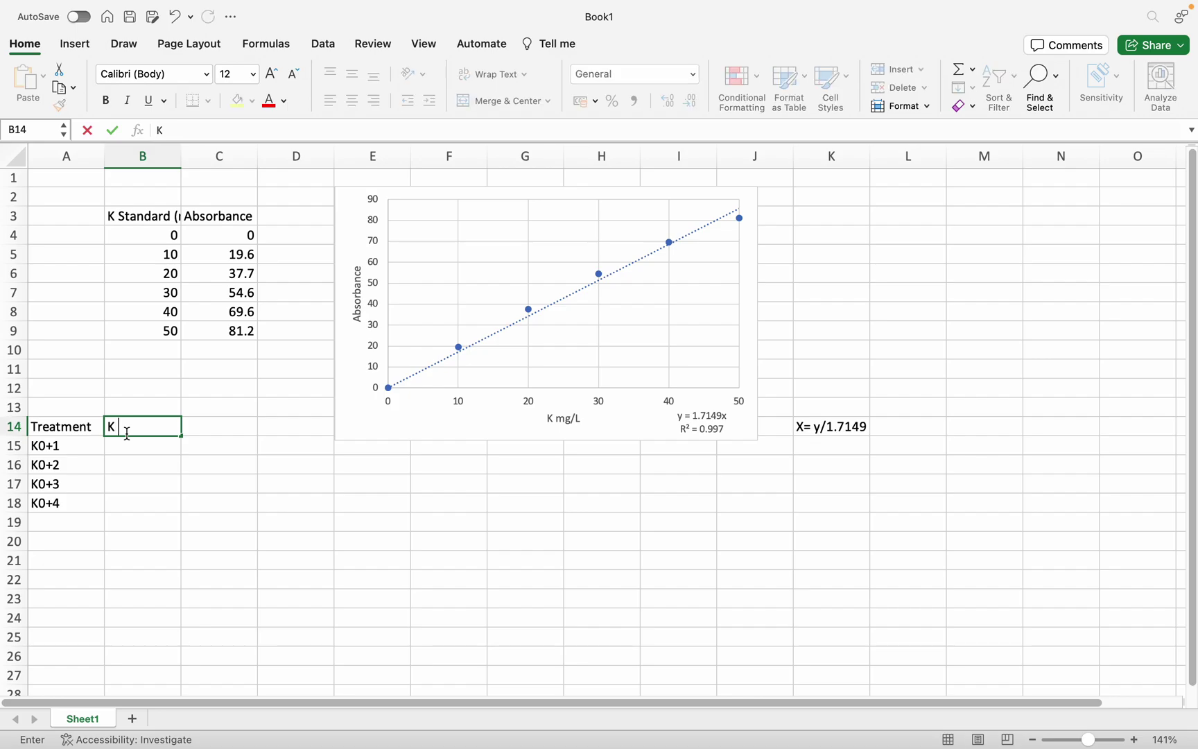
type(" (Mg/L)")
left_click(229, 432)
type("K ( c0")
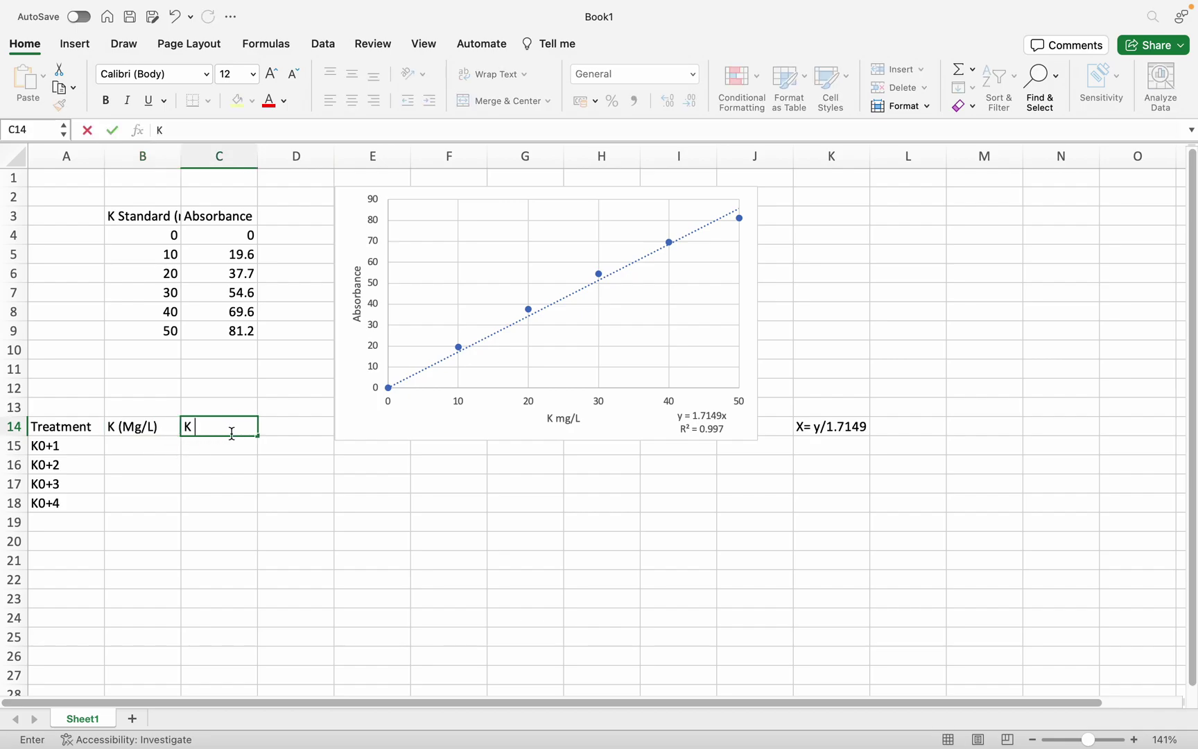
key("BackSpace")
type("on)")
left_click(159, 448)
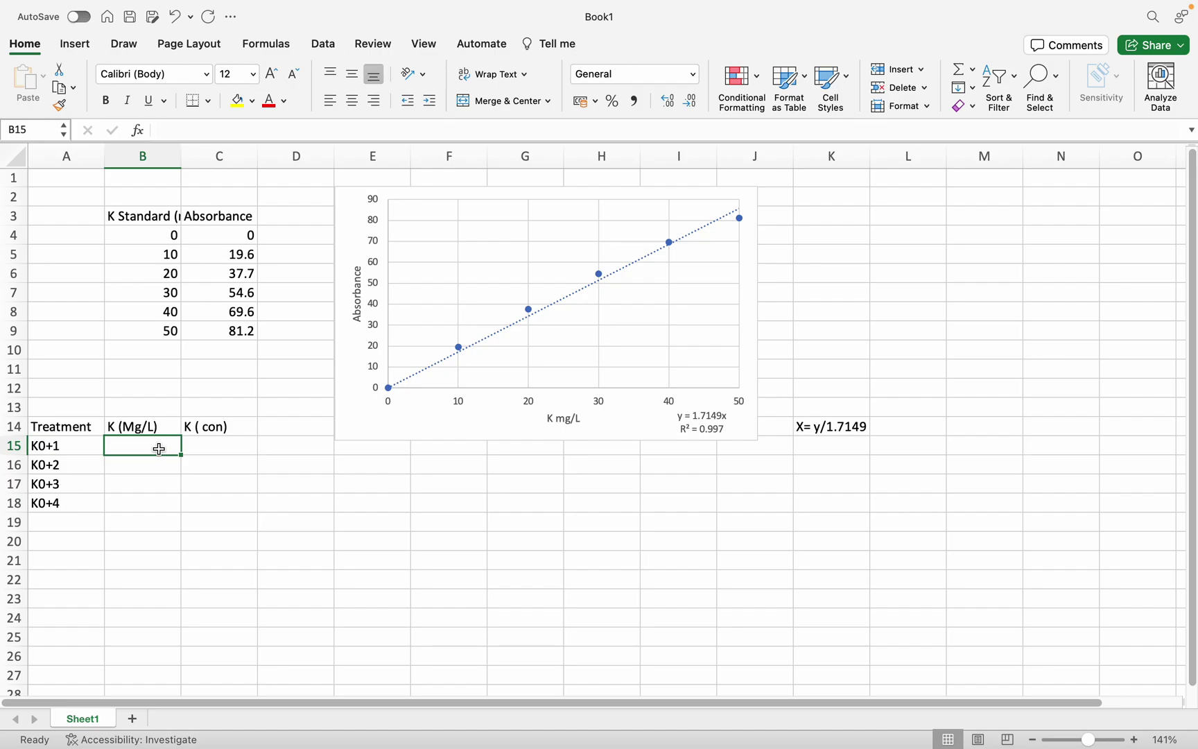
Step: Enter K readings 7.1, 8.6, 9.2 and 8.2 in B15:B18
type("7.1")
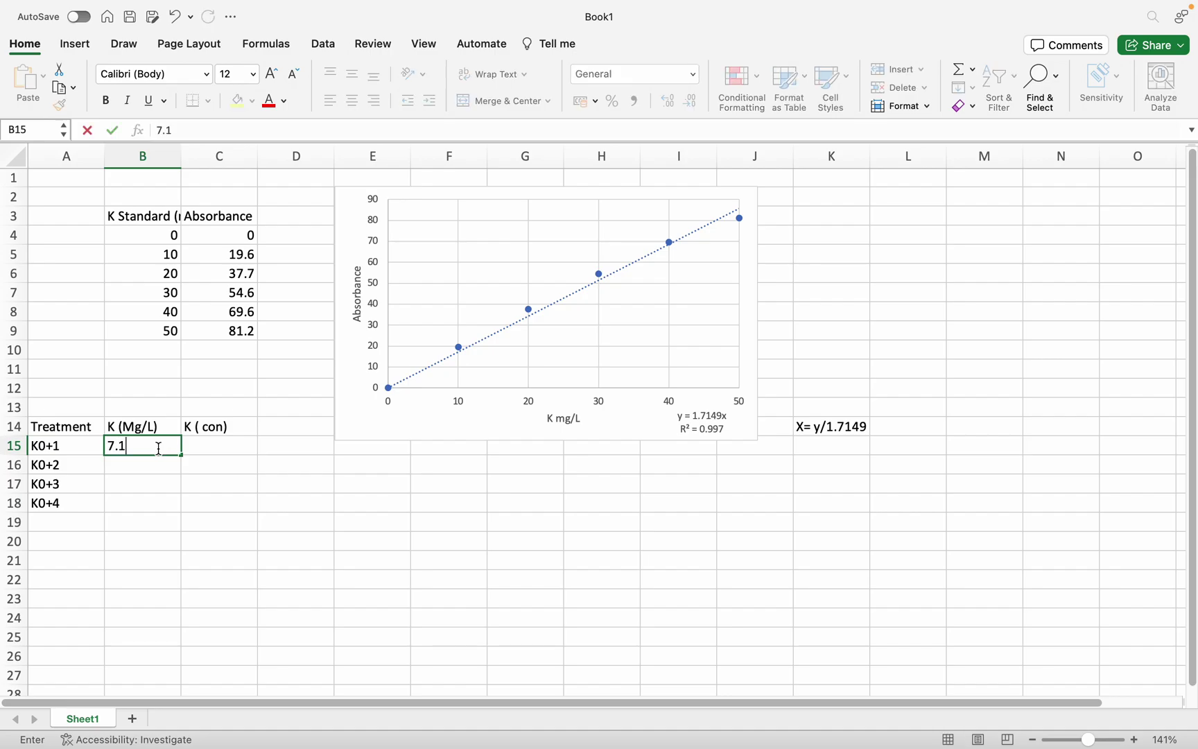
key("Return")
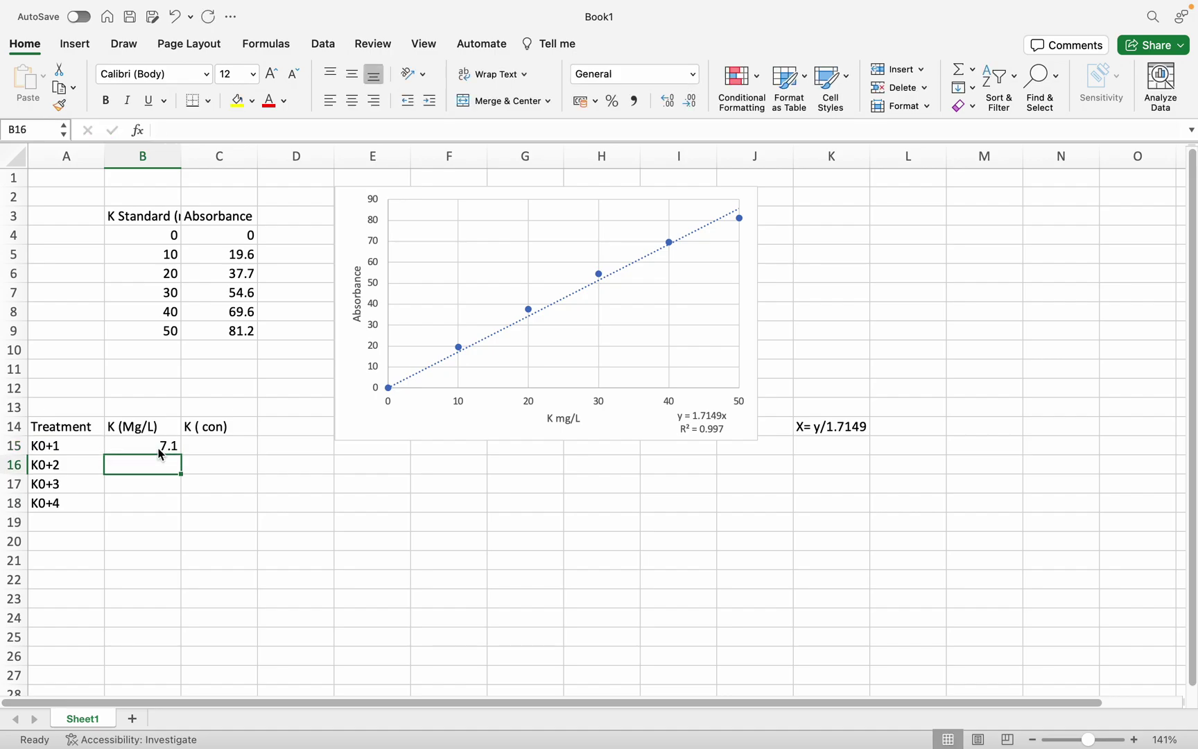
type("8")
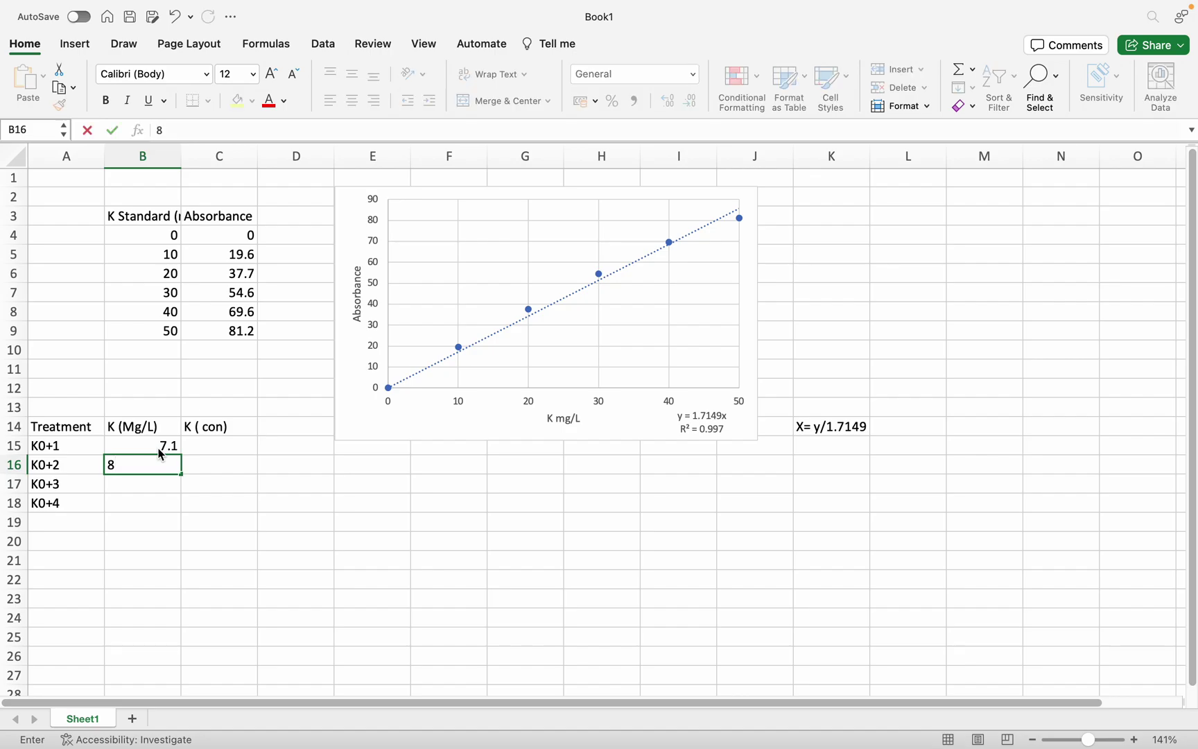
type(".6")
key("Return")
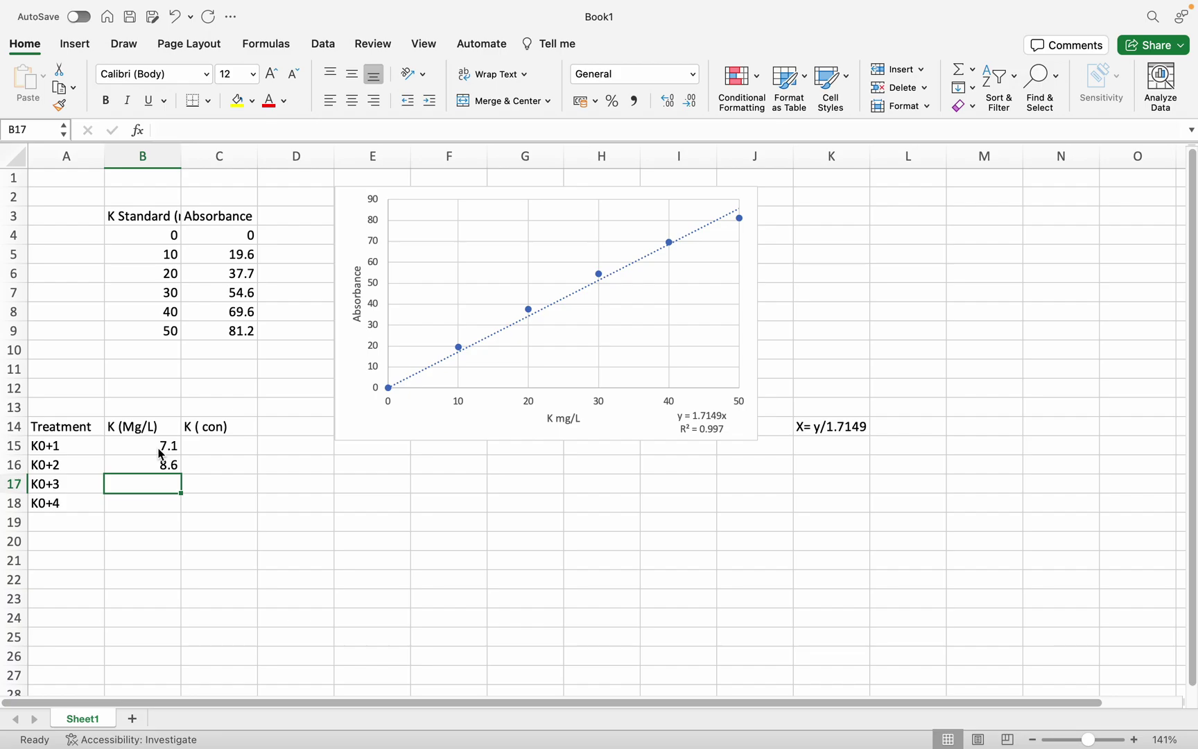
type("9.2")
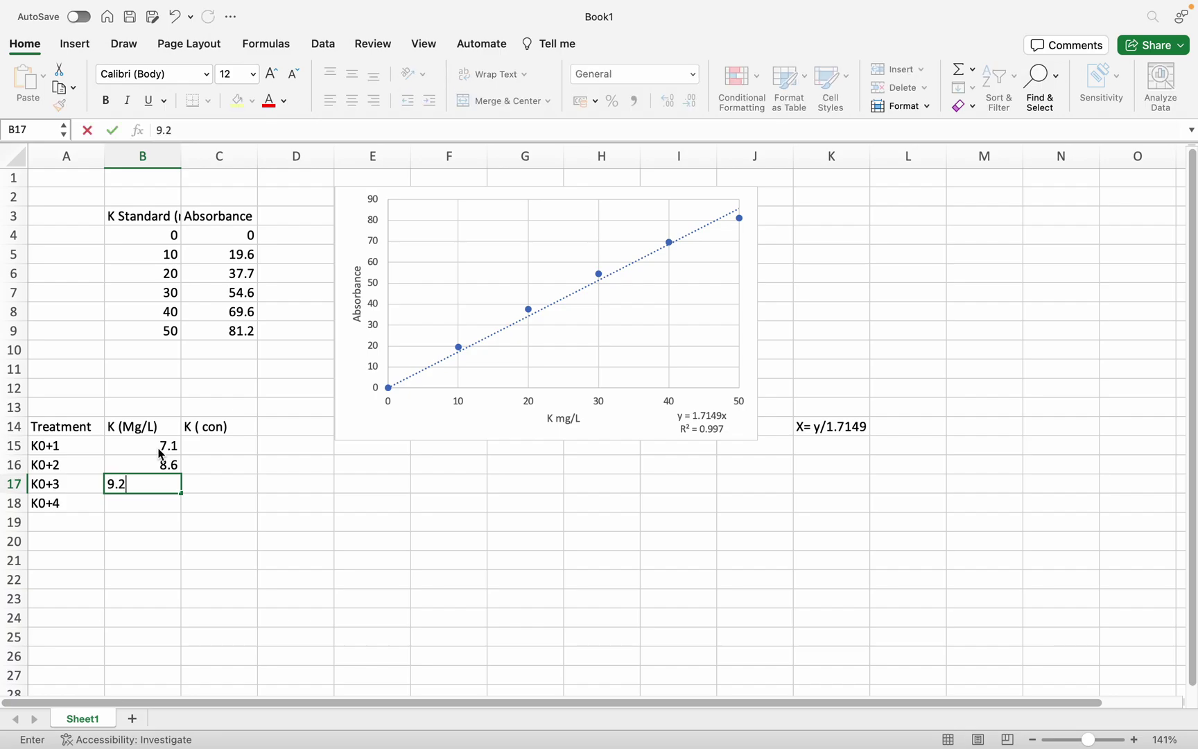
key("Return")
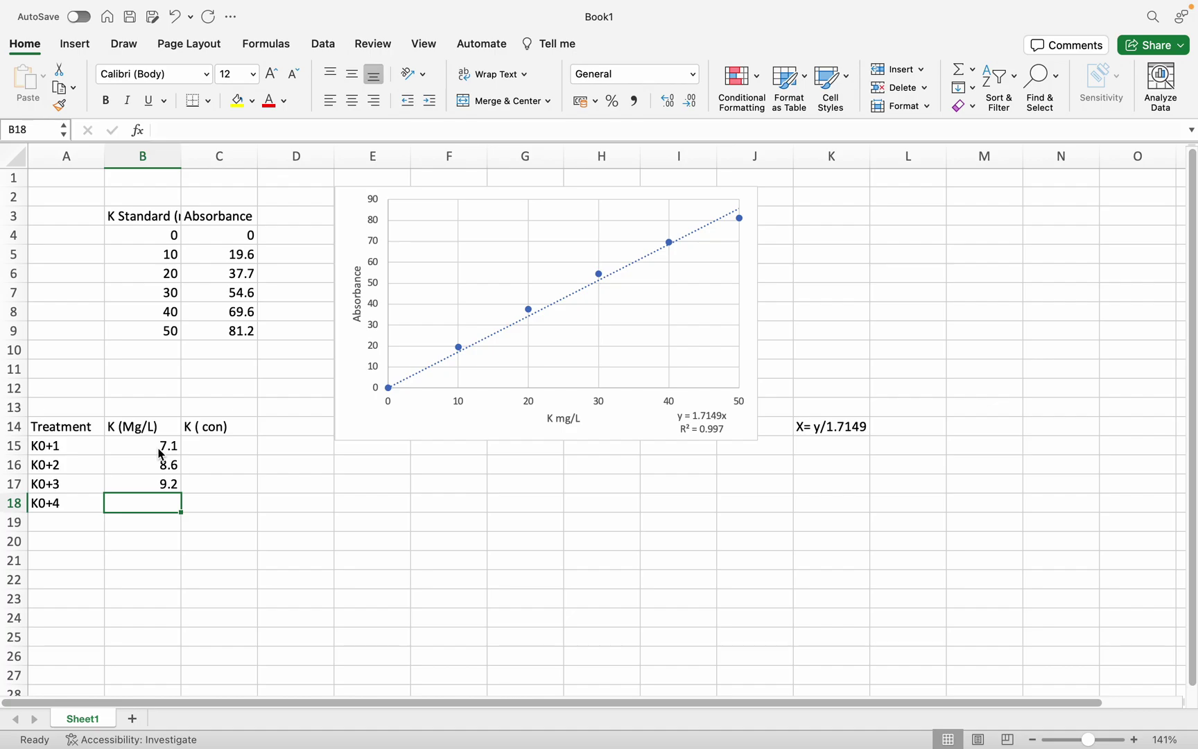
type("8.")
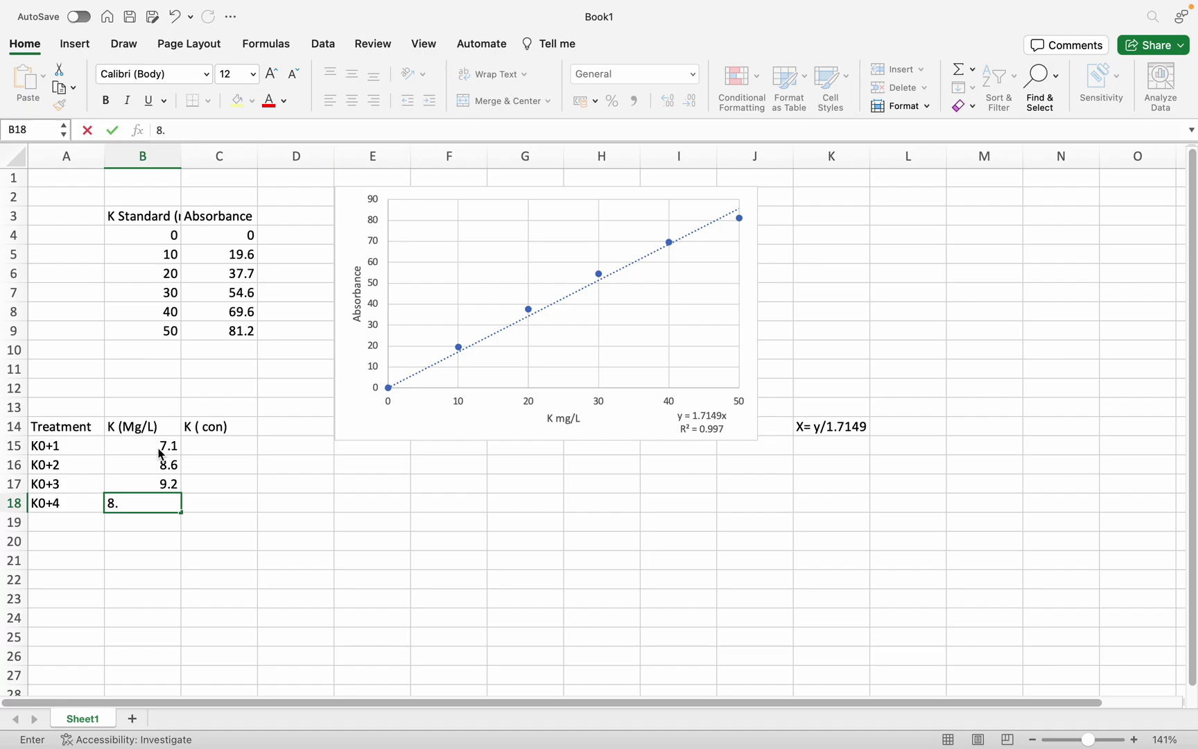
type("2")
key("Return")
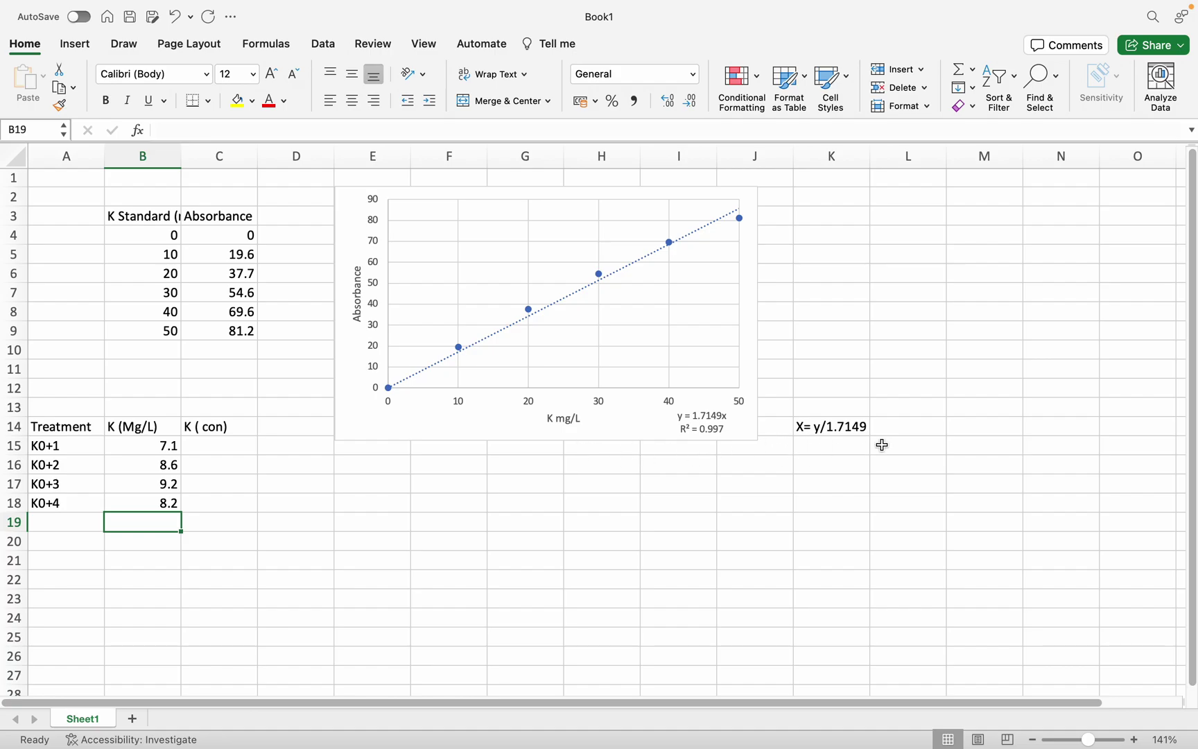
Step: Enter =B15/1.7149 in C15 to get the K0+1 concentration 4.1401831
left_click(210, 450)
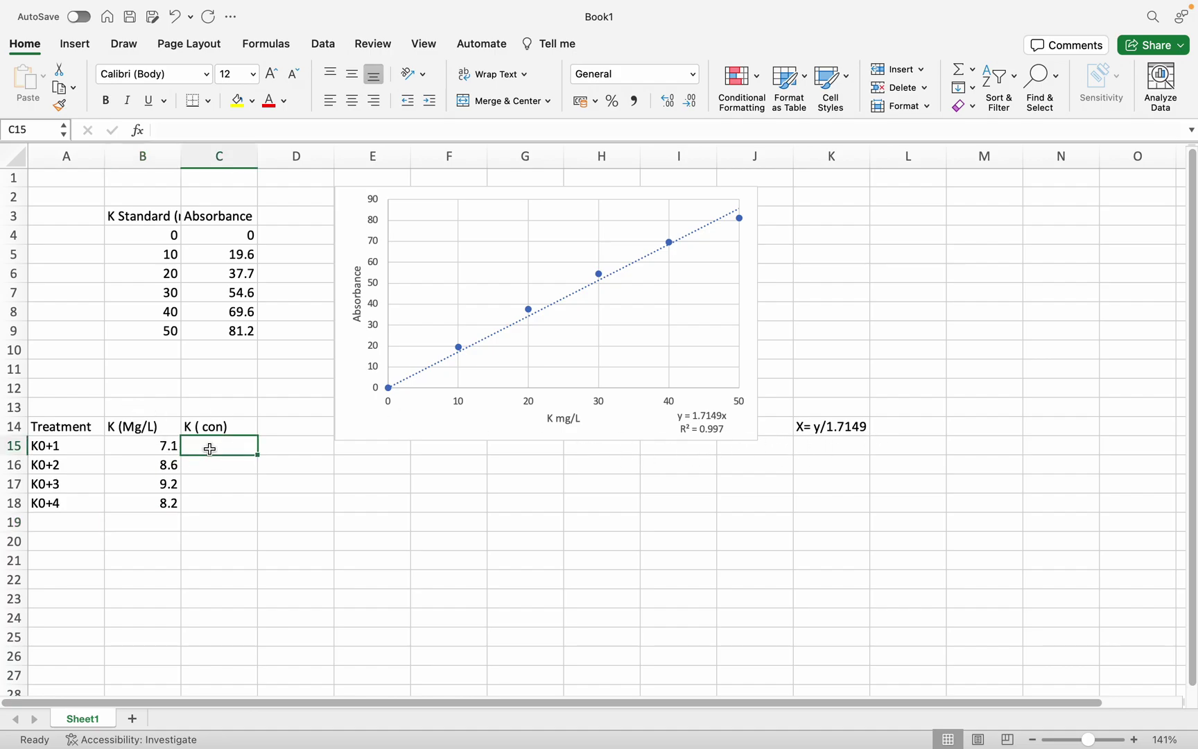
type("=")
left_click(135, 448)
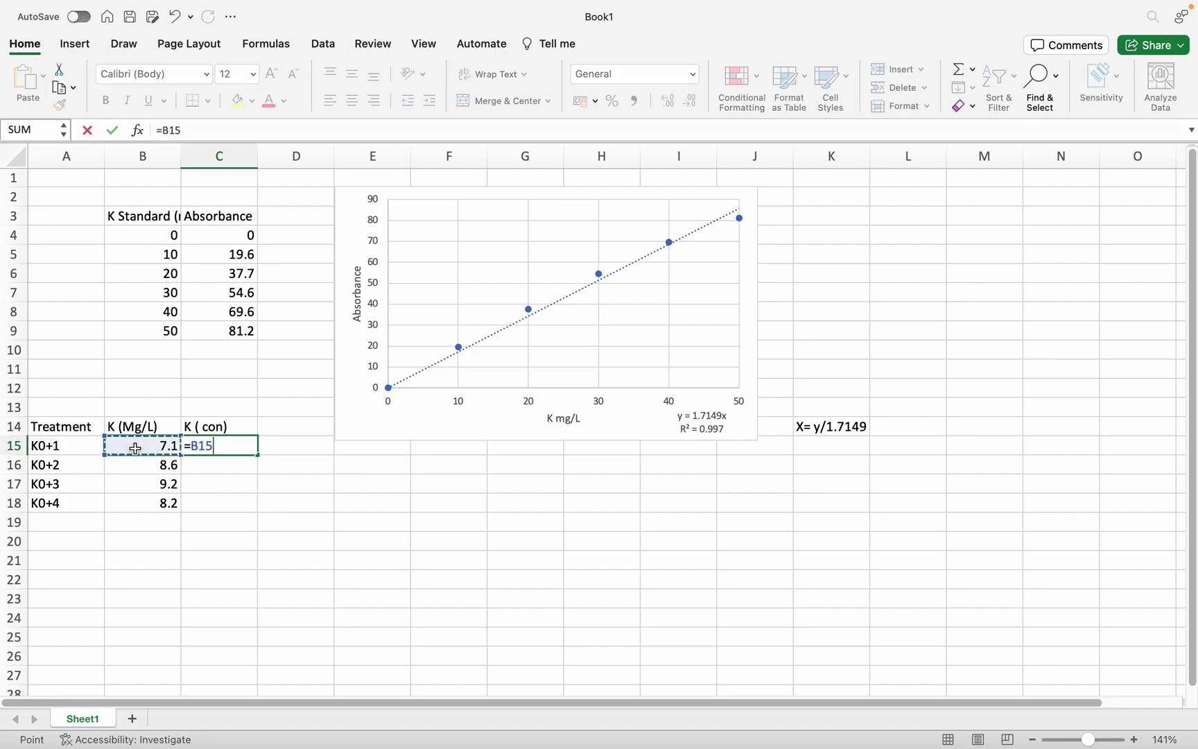
type("/")
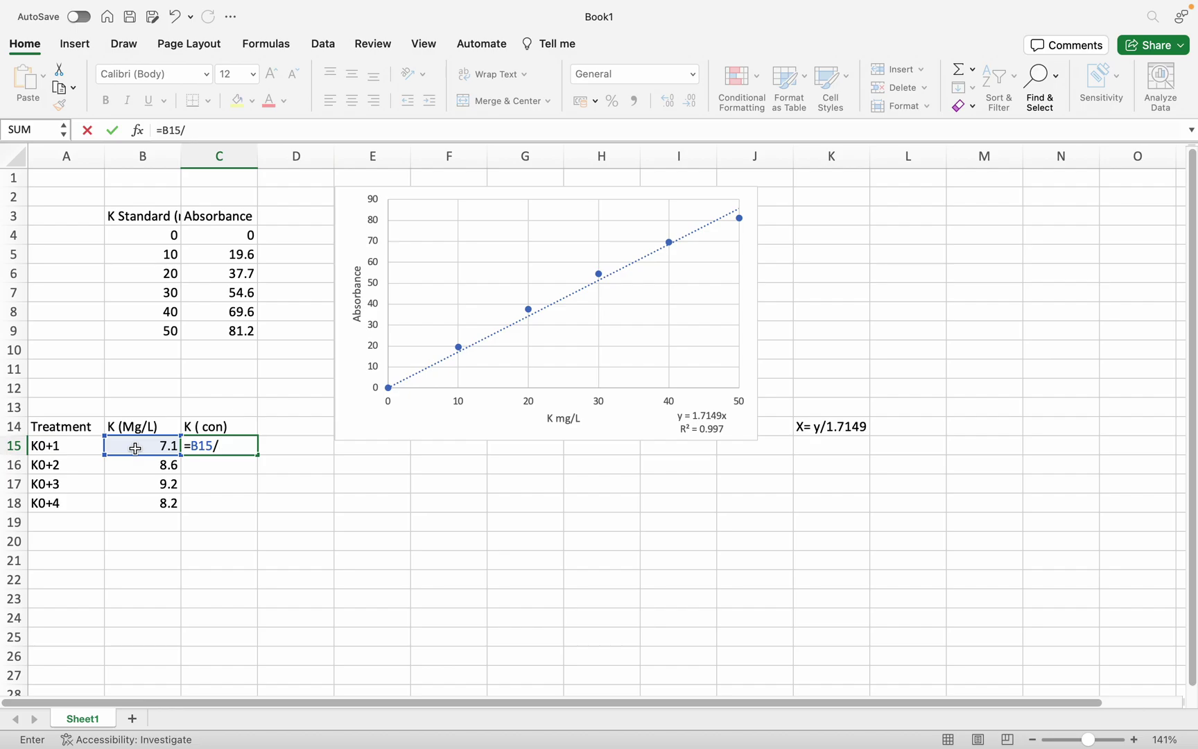
type("1.7149")
key("Return")
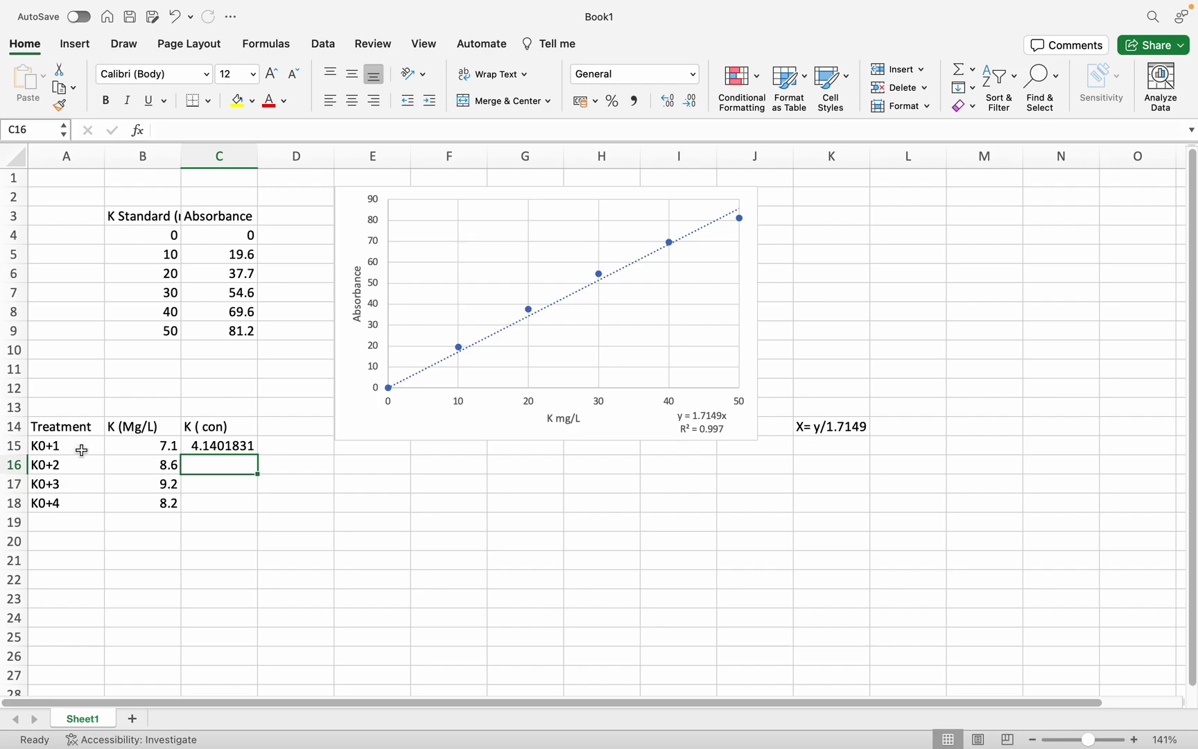
Step: Fill the formula down to C18, giving 5.0148697, 5.3647443 and 4.7816199
left_click(229, 447)
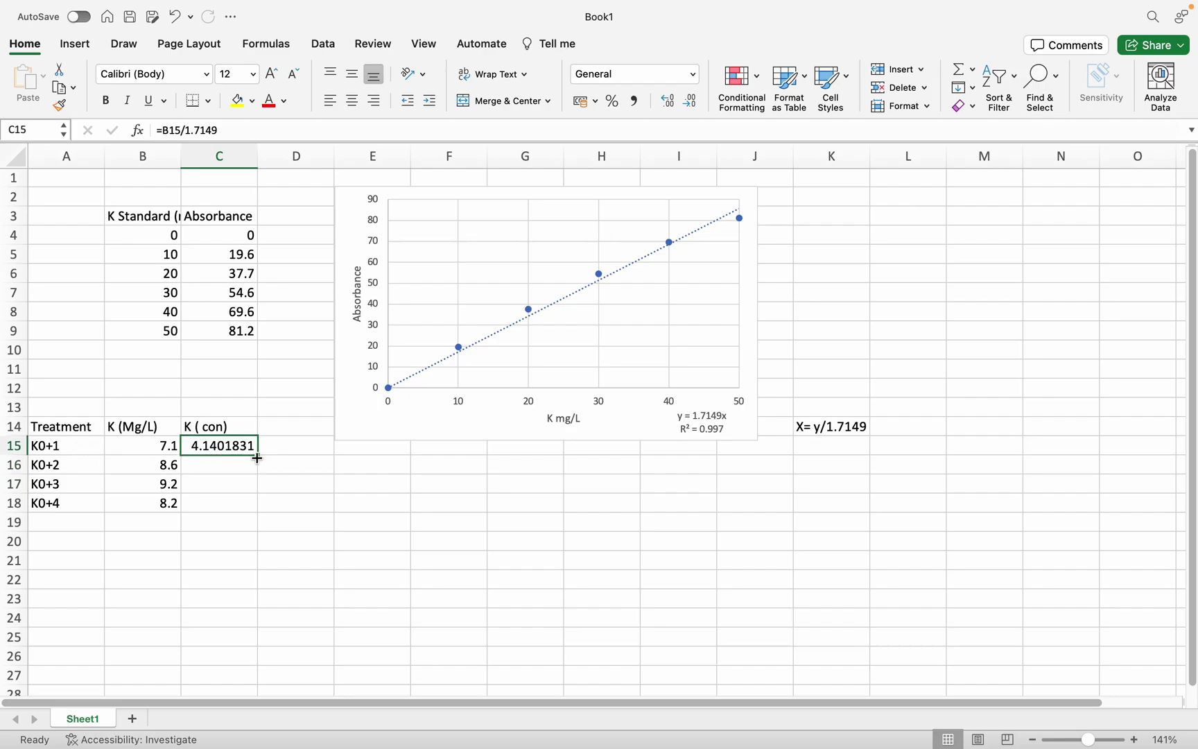
left_click_drag(258, 456, 253, 510)
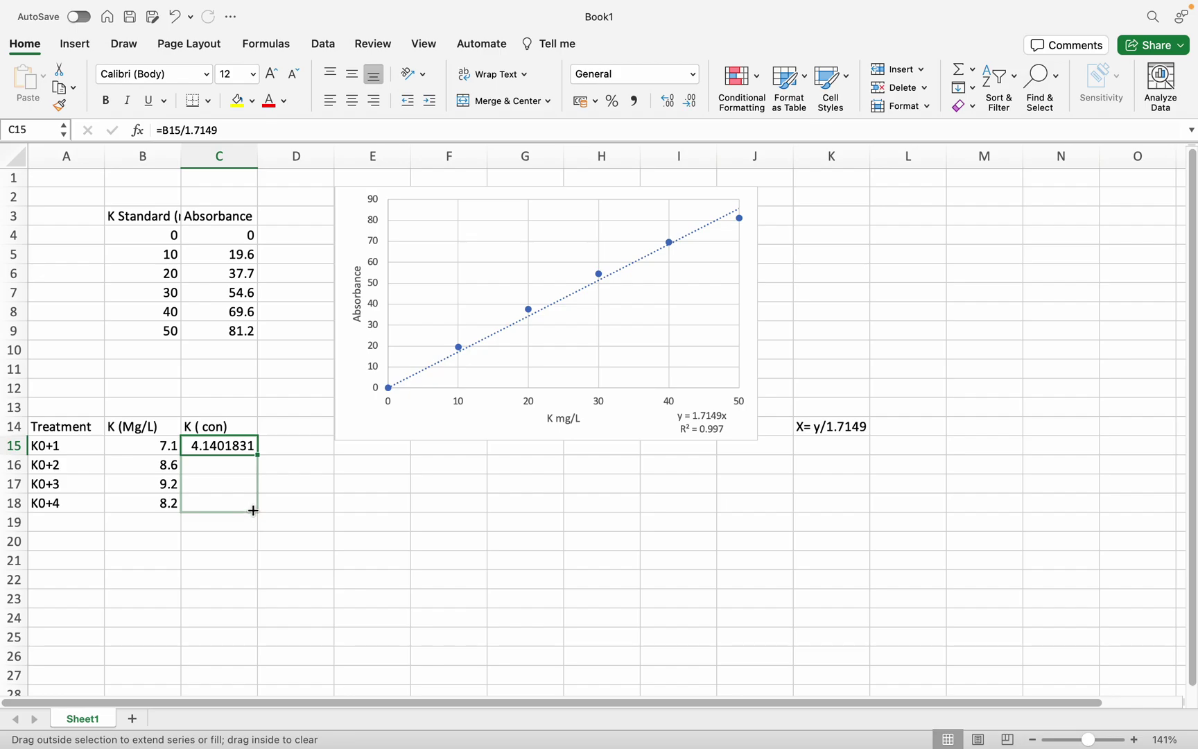
left_click_drag(253, 511, 253, 510)
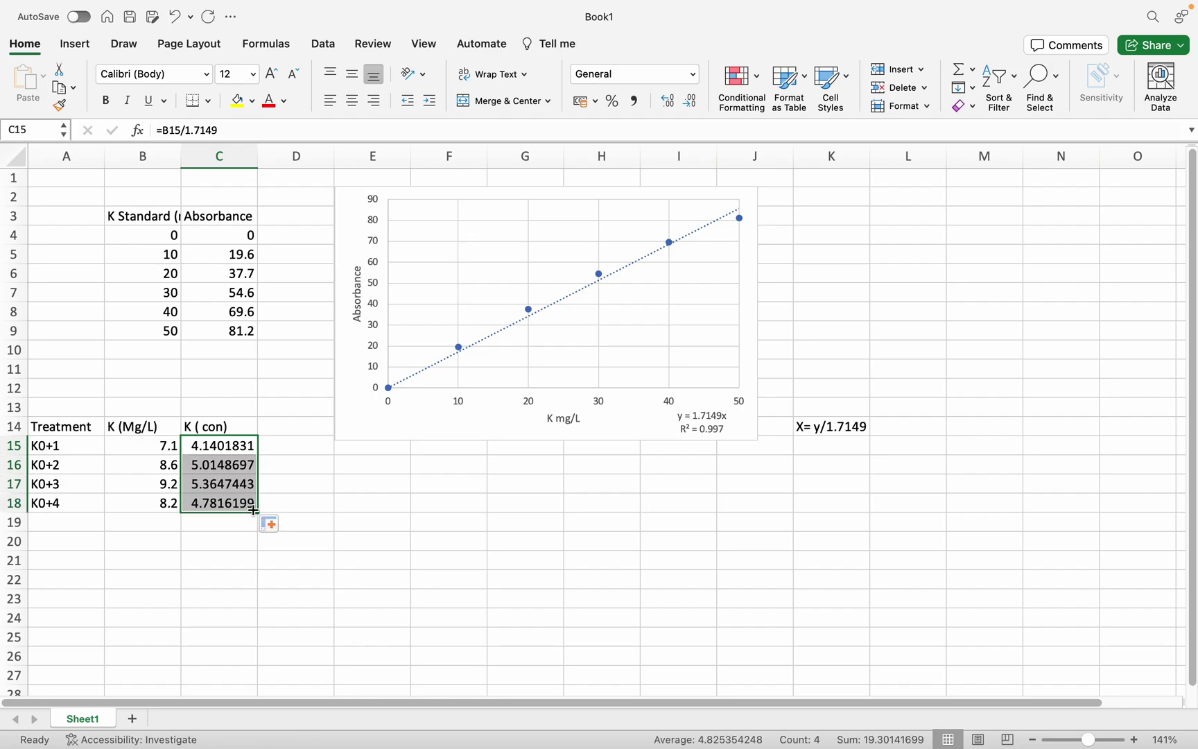
left_click(329, 478)
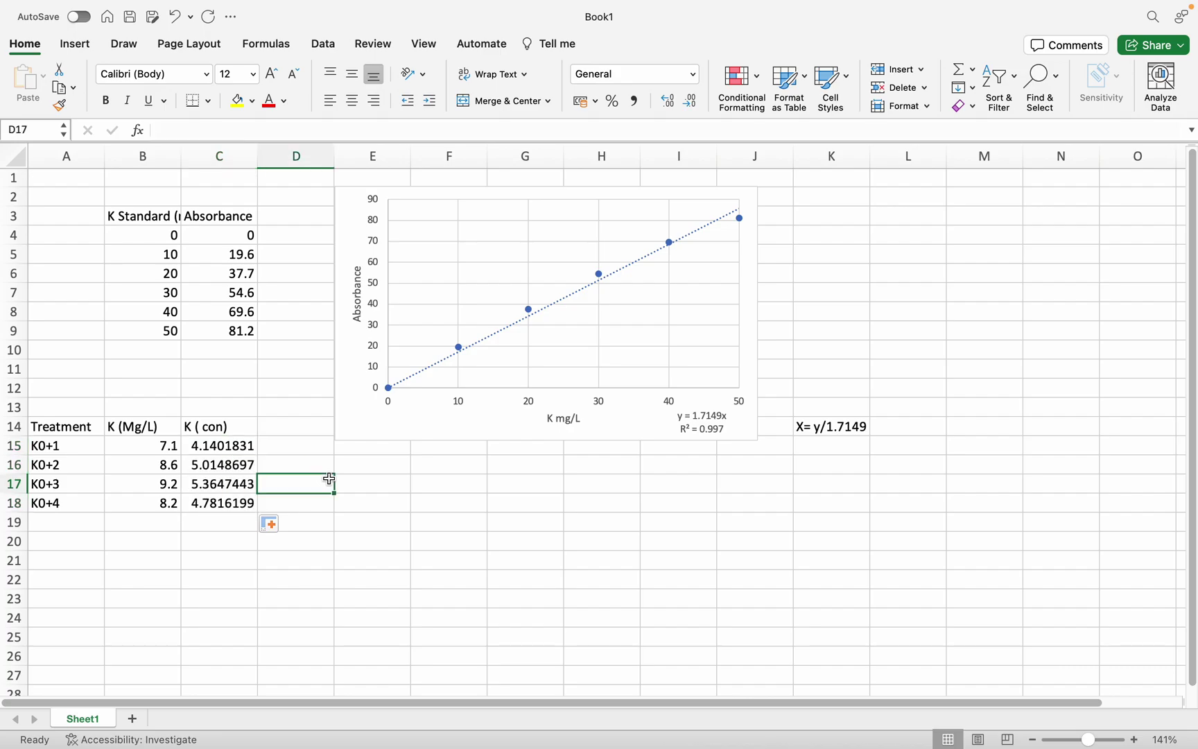